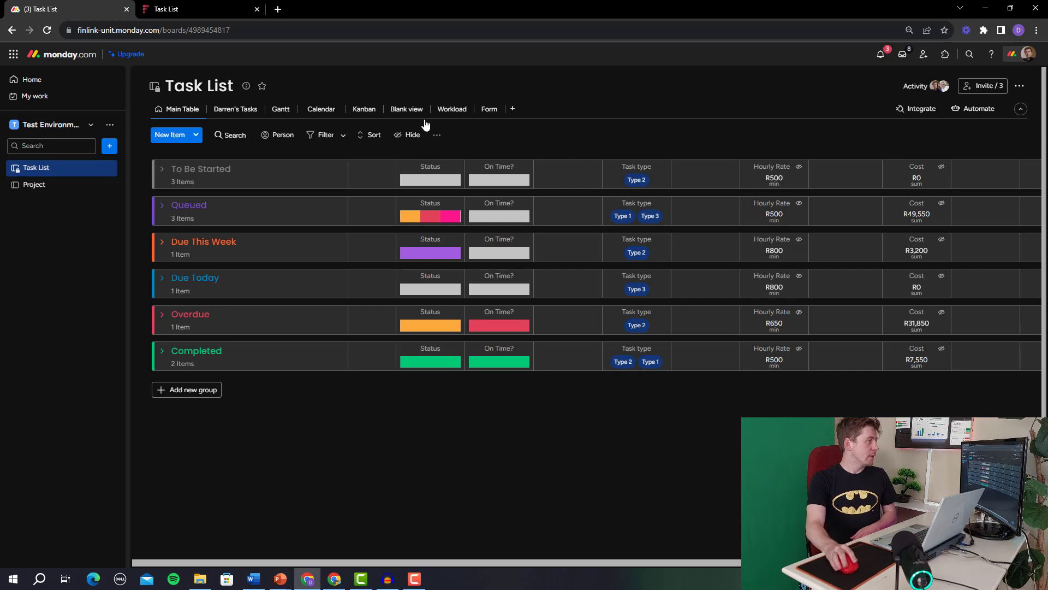
Open the Automations Center from the Task List board's Automate button.
click(958, 111)
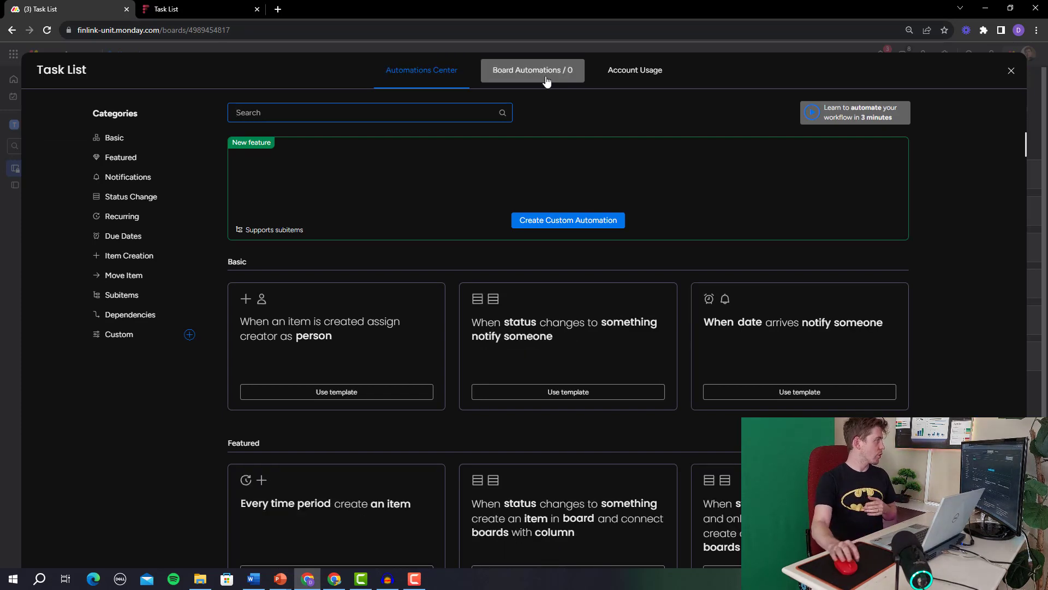
Start a custom automation, back out to the templates, and close the Automations Center.
click(585, 225)
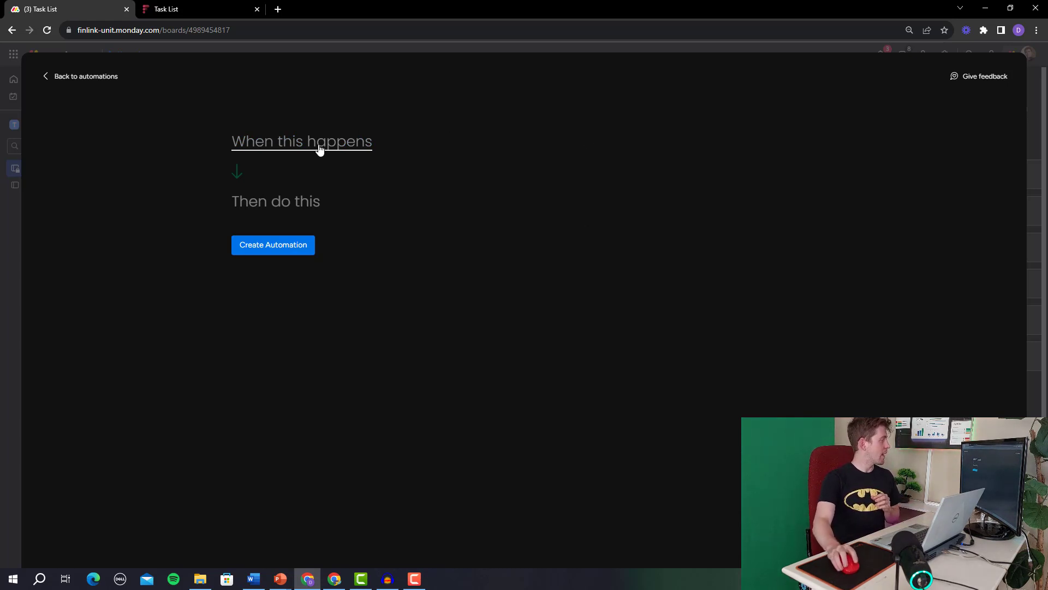
click(68, 77)
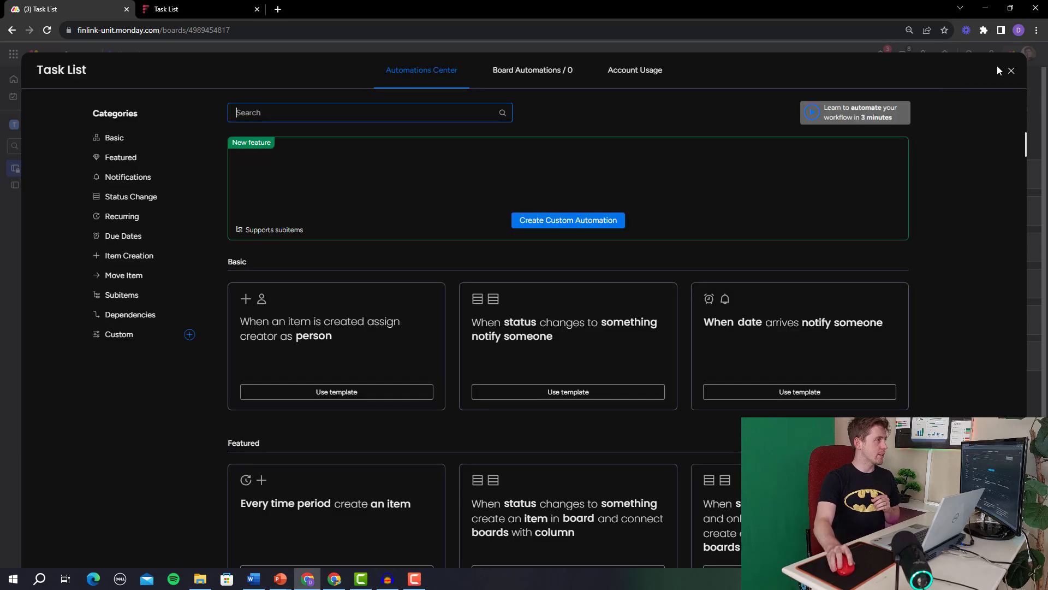
click(1011, 70)
Expand the To Be Started group and scroll the table across to view its columns.
click(169, 174)
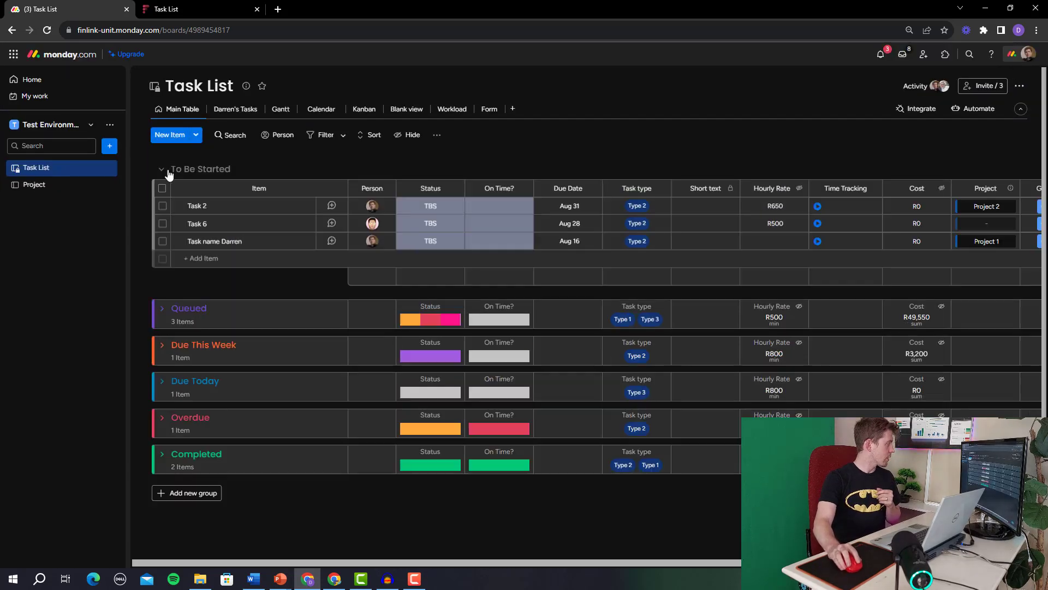
drag(447, 565, 592, 563)
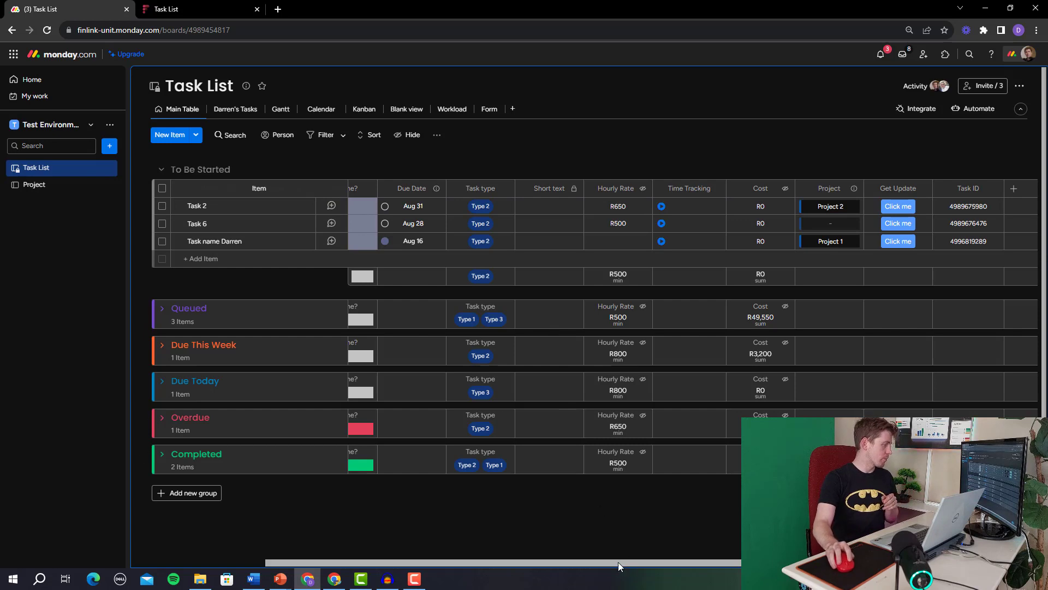
drag(627, 563, 454, 564)
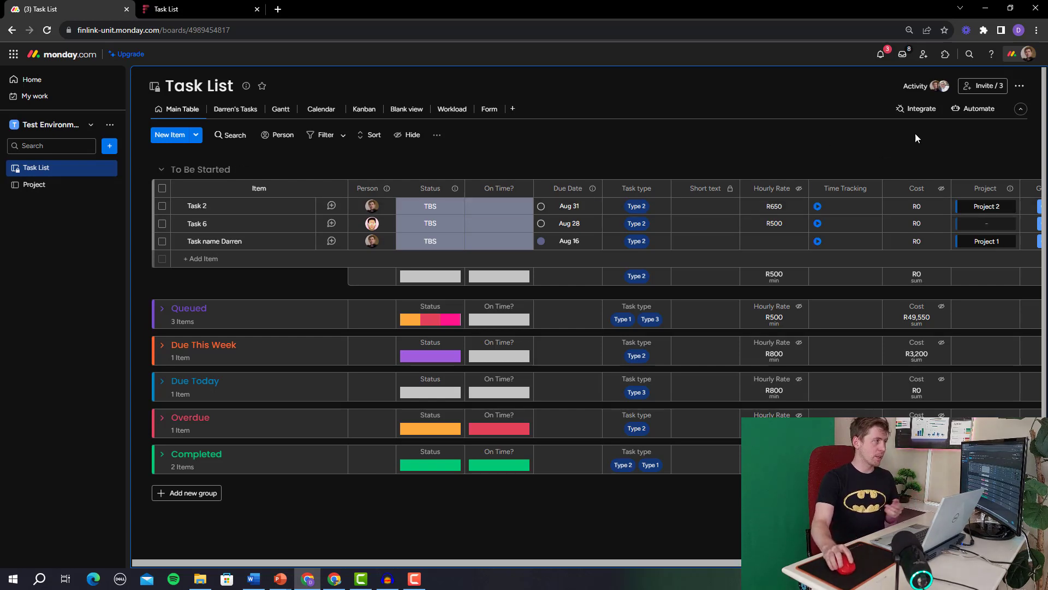
Start a new board automation triggered when a person is assigned in the Person column.
click(979, 113)
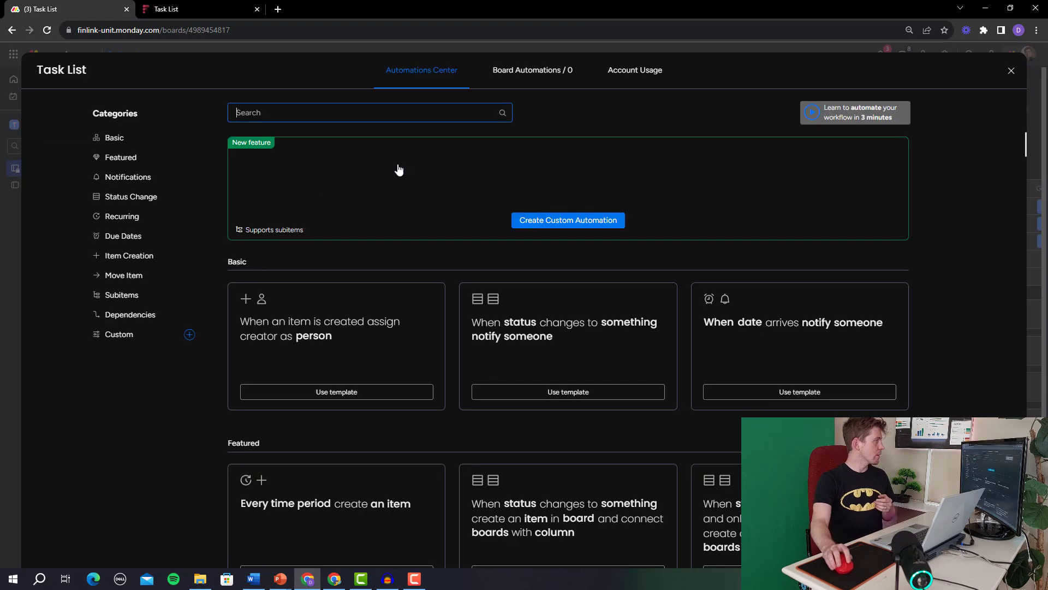
click(528, 75)
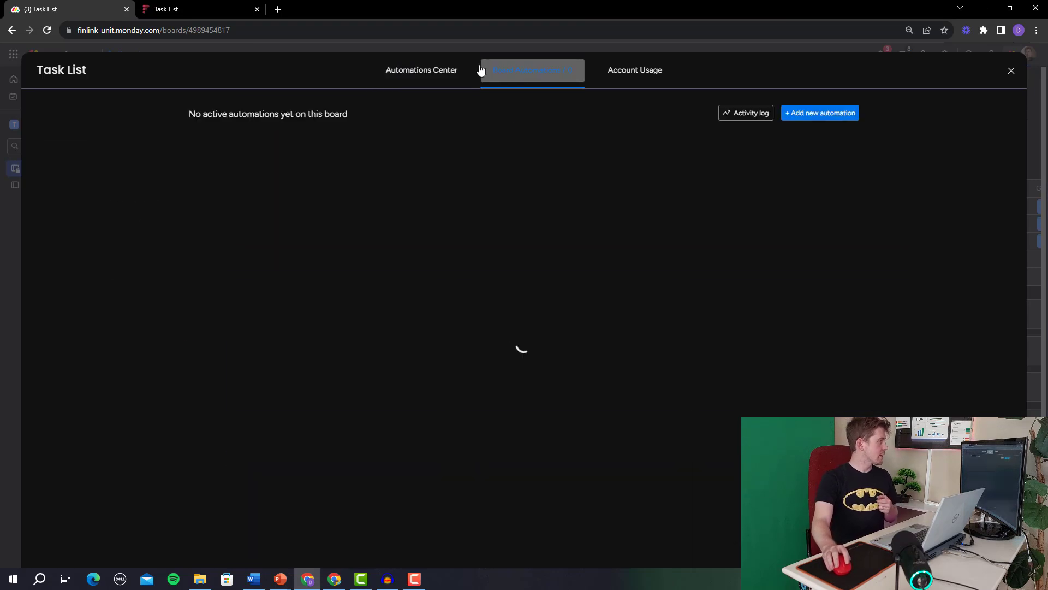
click(820, 118)
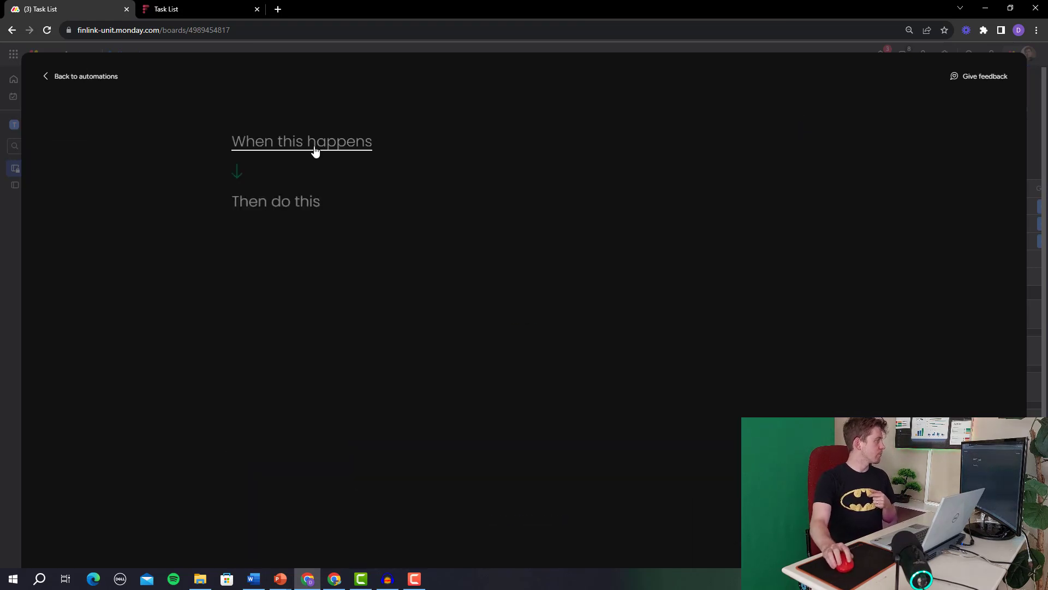
click(315, 149)
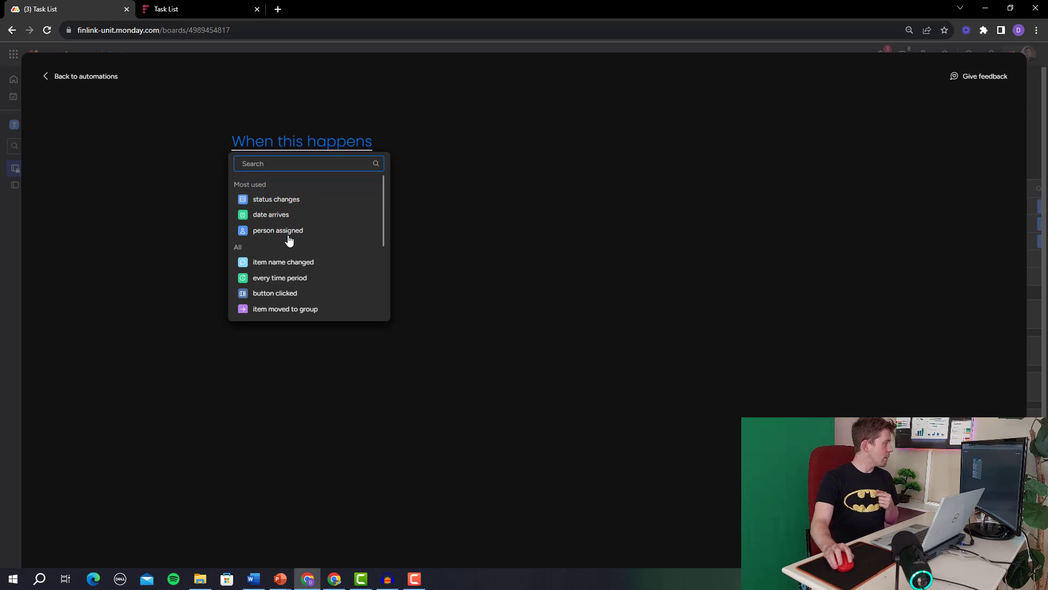
click(286, 232)
click(305, 146)
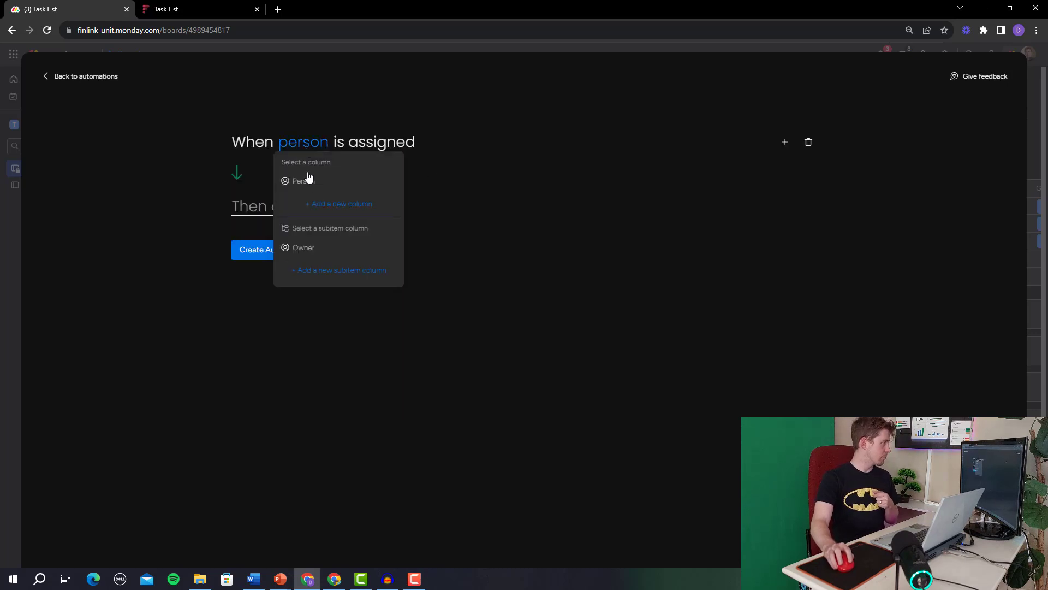
click(309, 176)
Add a condition that the Person column must be one specific team member.
click(784, 140)
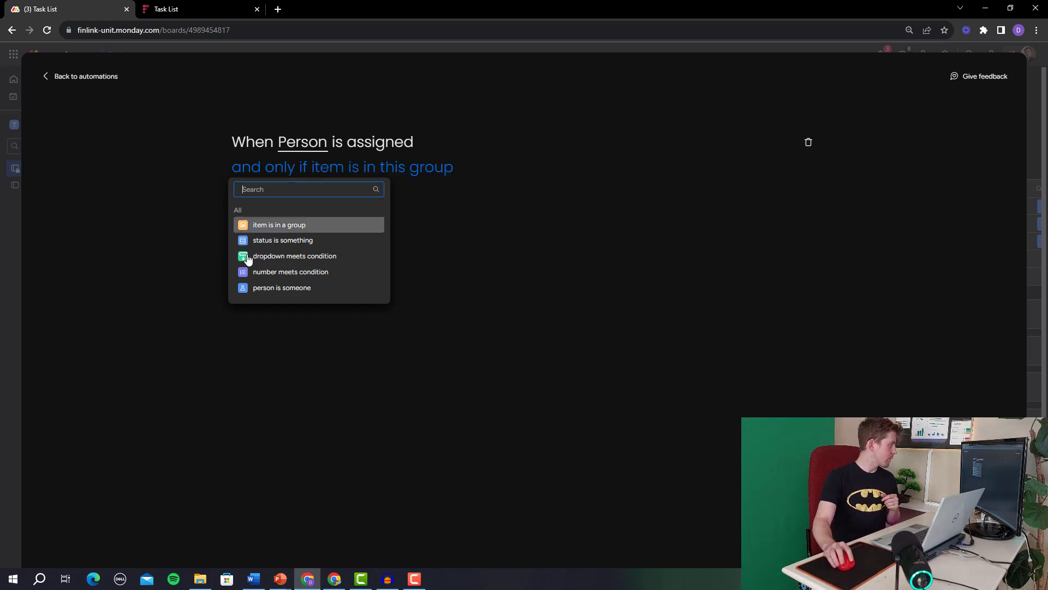
click(297, 289)
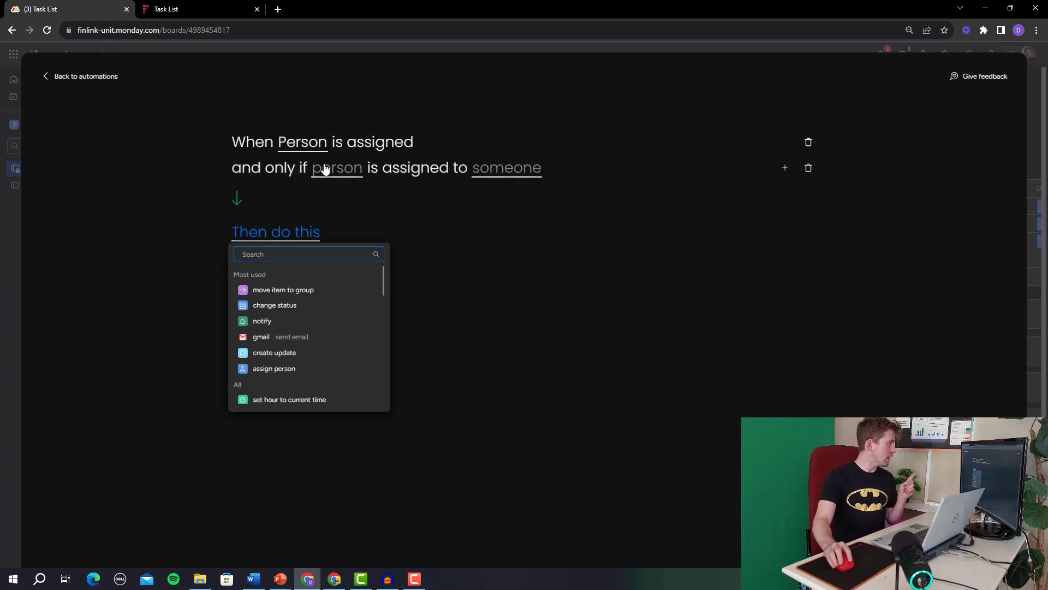
click(344, 174)
click(351, 211)
click(504, 174)
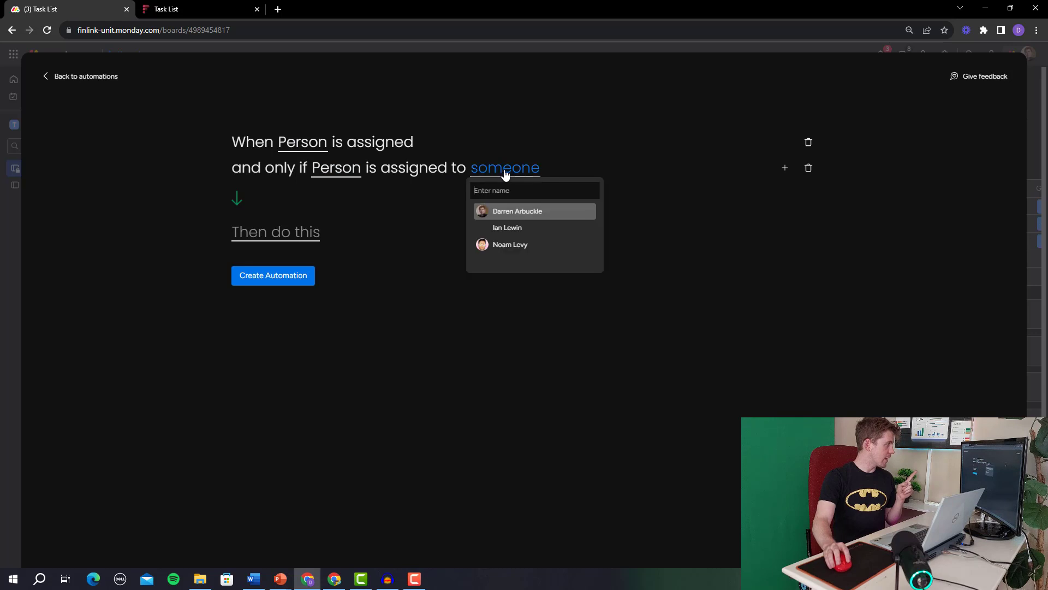
click(538, 218)
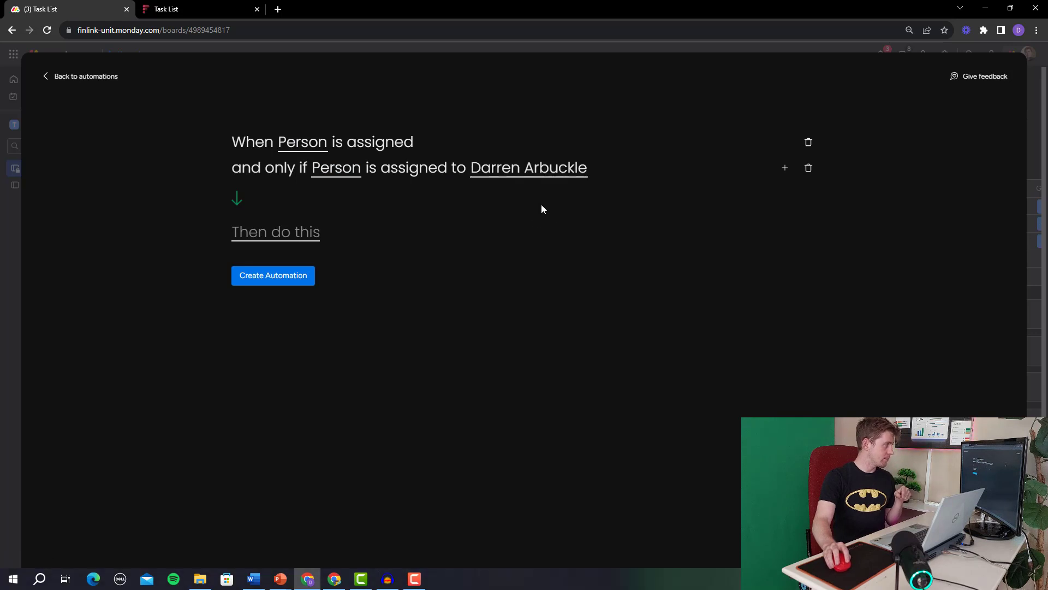
Make the action set the Hourly Rate number to 500 and create the automation.
click(294, 233)
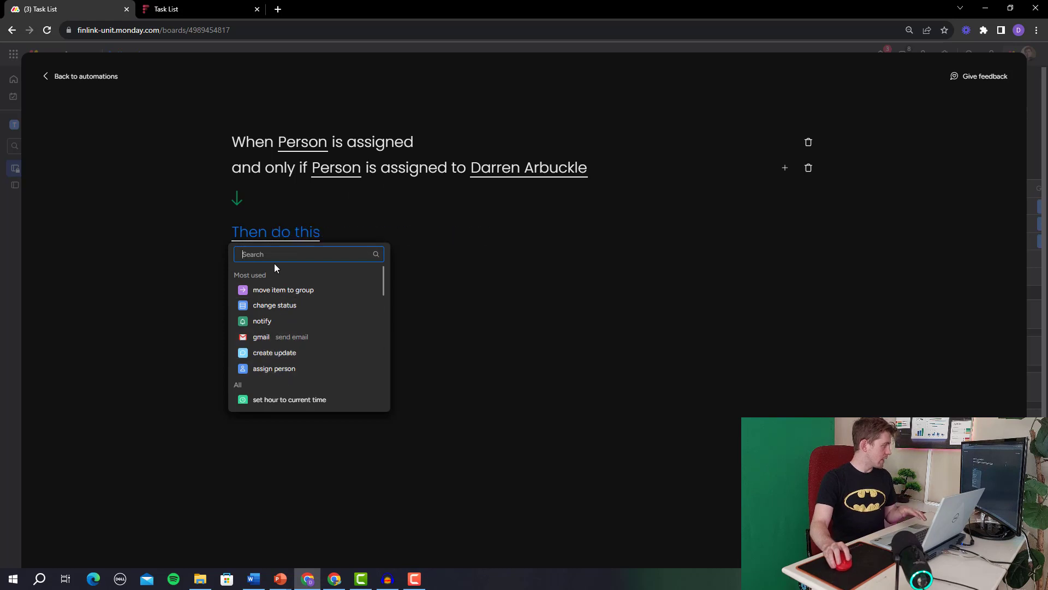
text(num)
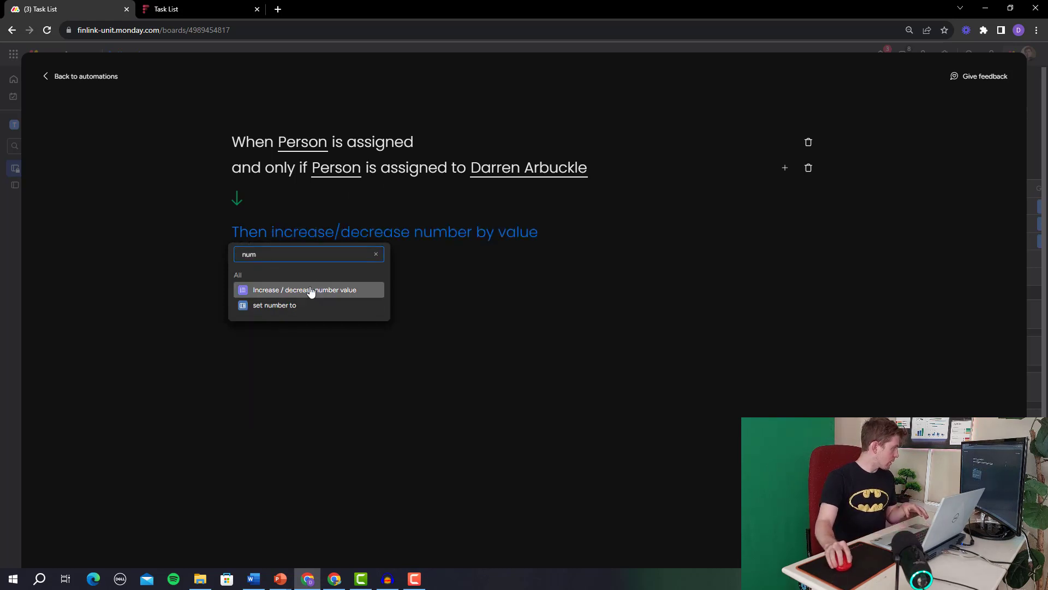
click(293, 306)
click(330, 241)
click(326, 269)
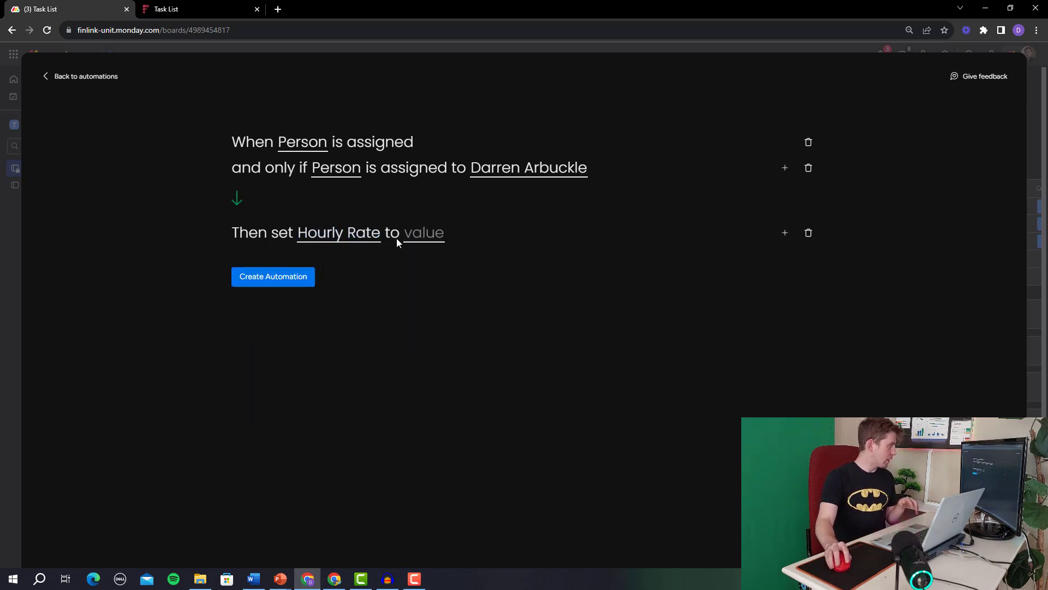
click(424, 233)
text(500)
click(476, 224)
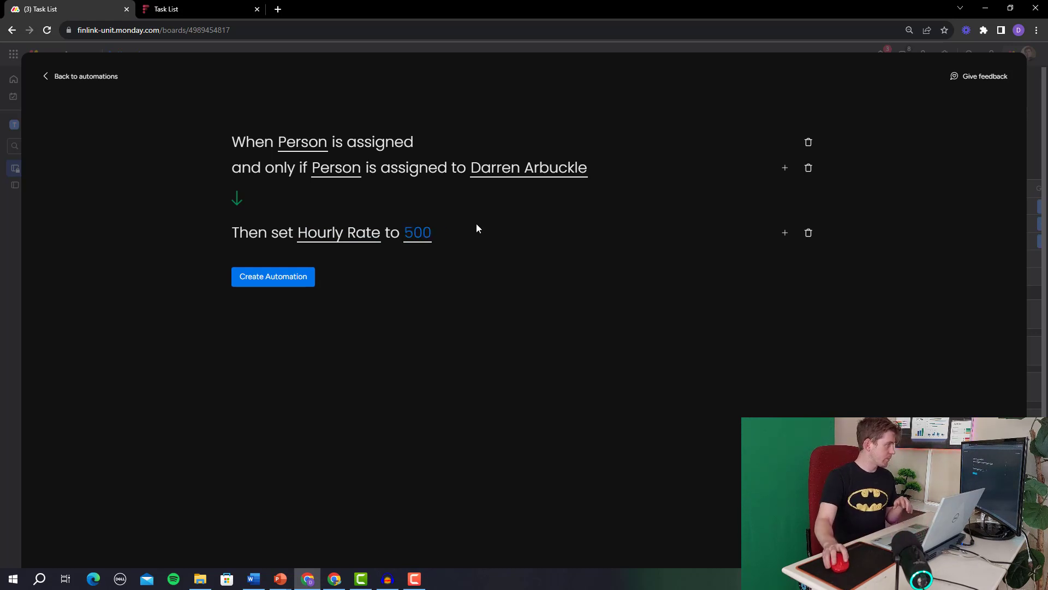
click(295, 286)
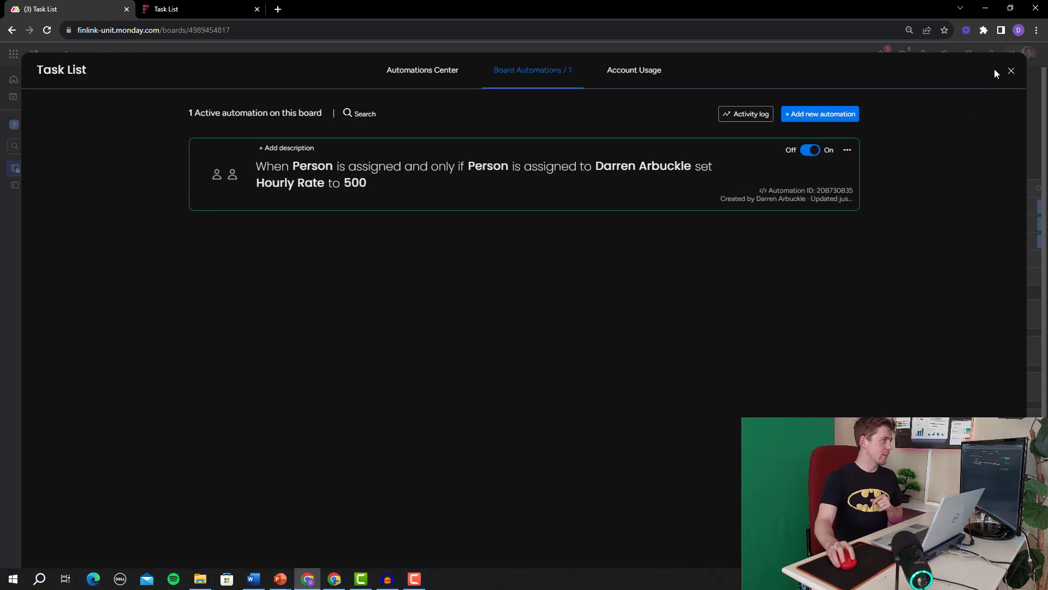
click(1011, 70)
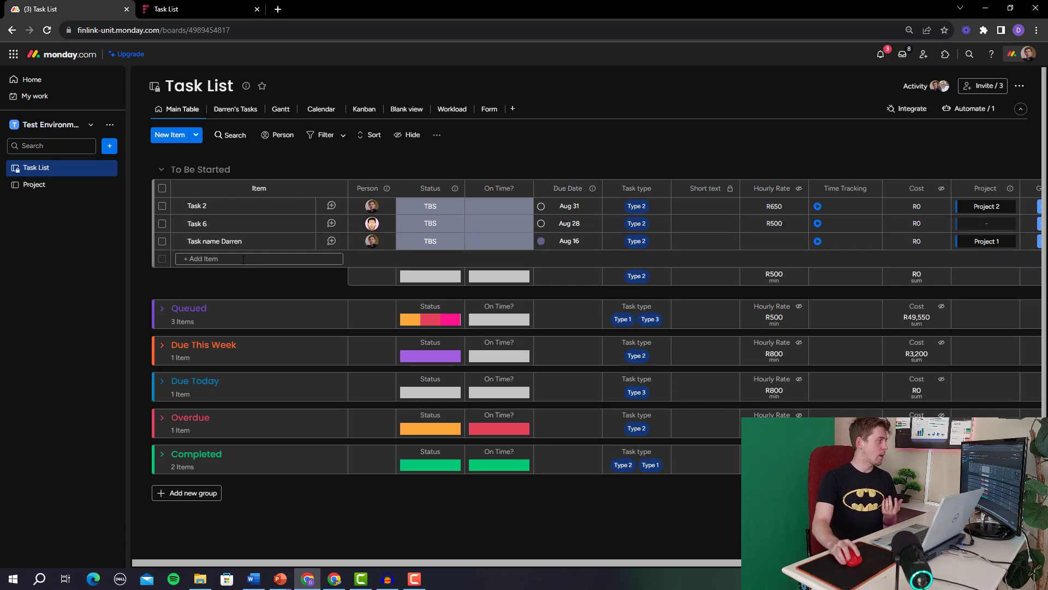
In Form view, start the Task Name entry and assign a team member to the task.
click(489, 108)
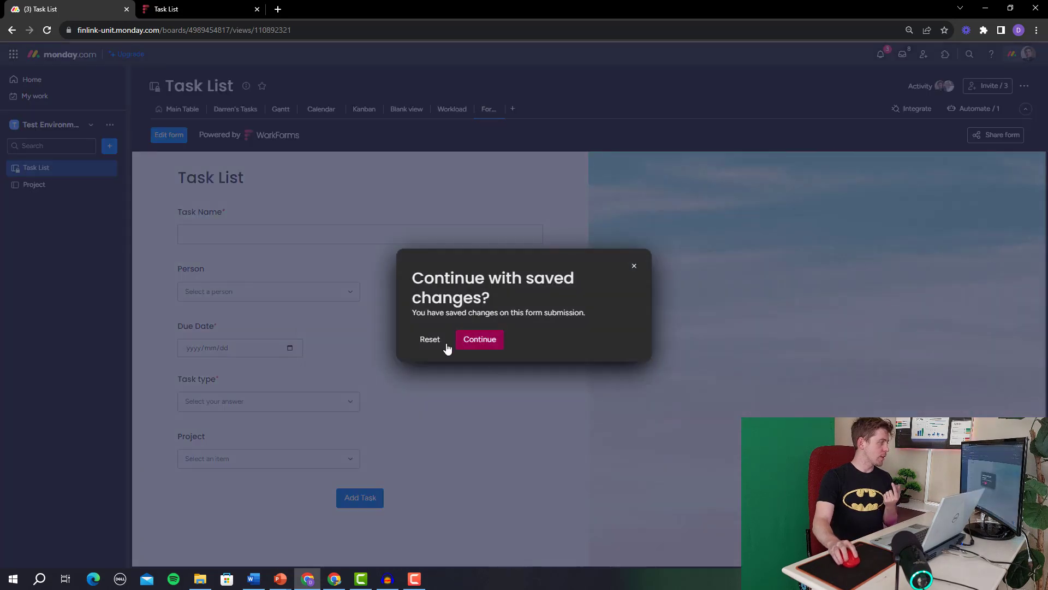
click(468, 341)
click(255, 234)
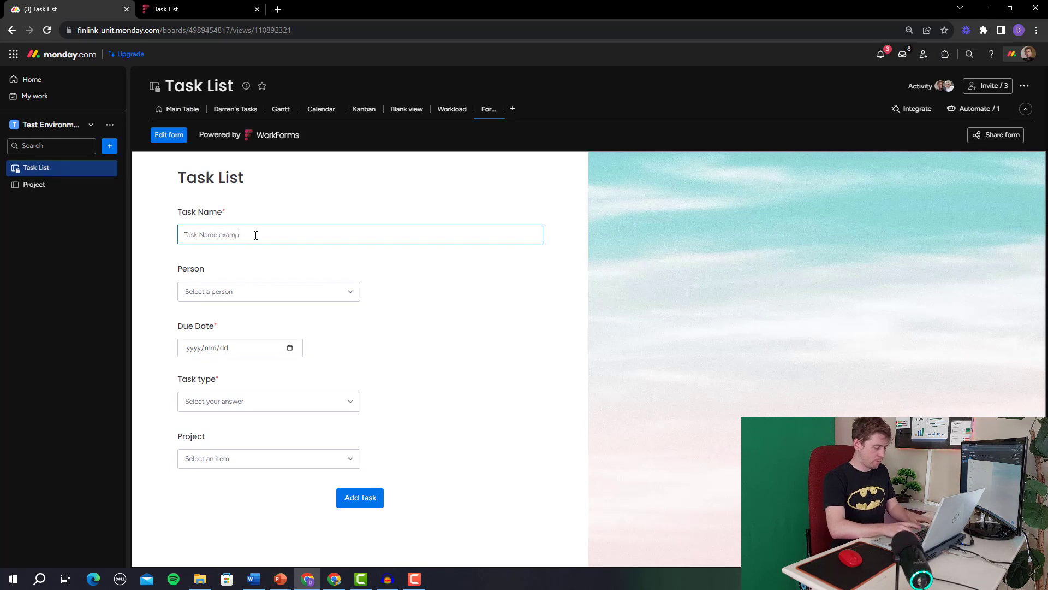
click(266, 293)
click(240, 312)
Choose Type 2, due date 2023/08/16 and Project 1, then submit the form.
click(330, 402)
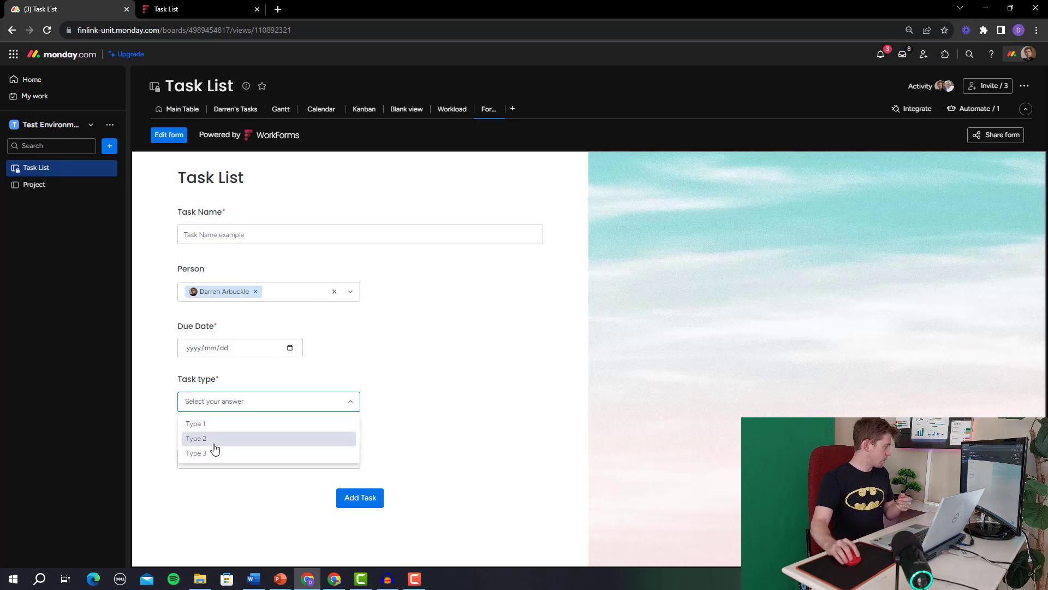
click(214, 439)
click(289, 346)
click(236, 426)
click(259, 463)
click(228, 481)
click(358, 497)
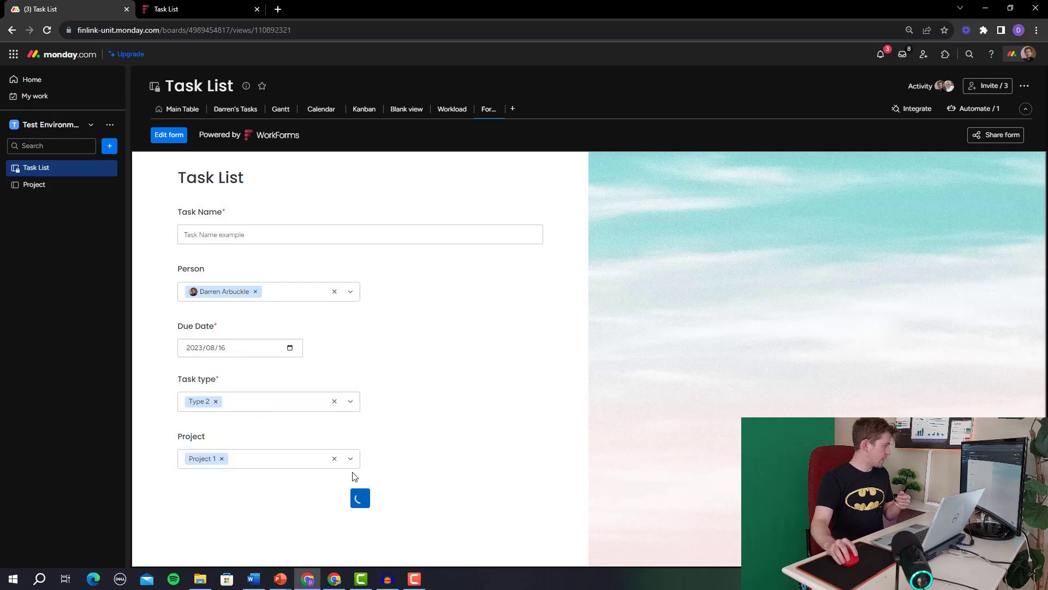
click(183, 111)
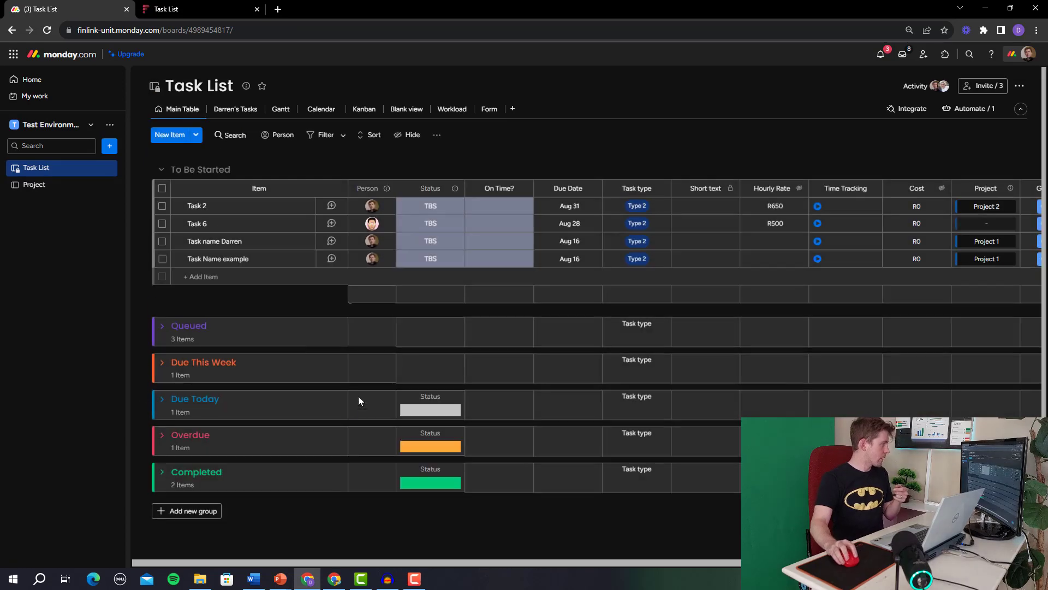
drag(329, 557, 545, 556)
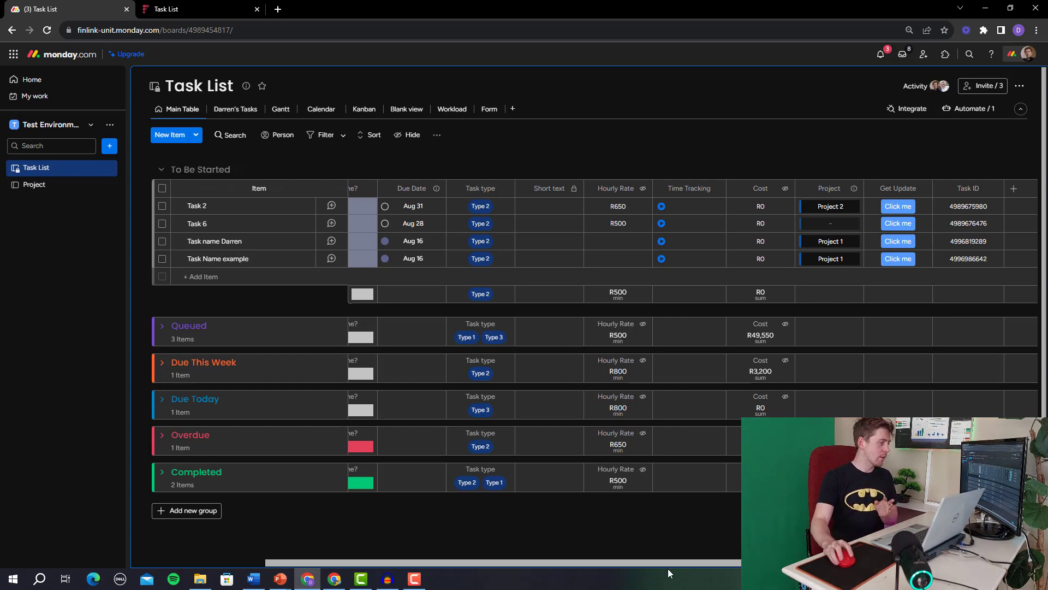
drag(674, 564, 518, 567)
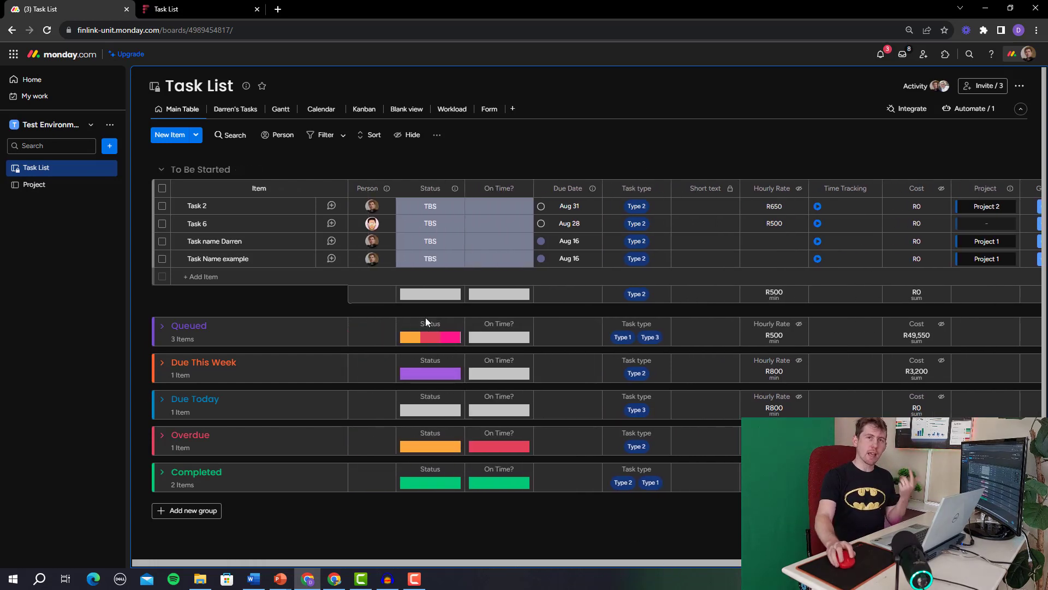
Remove Task 6's assigned person and clear its Hourly Rate value.
click(384, 207)
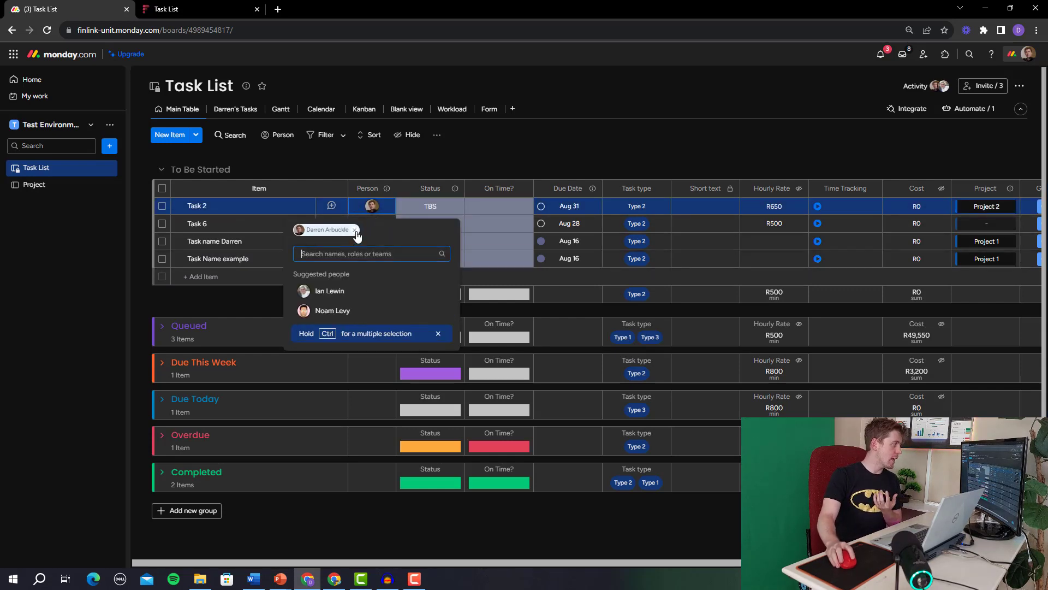
click(404, 141)
click(545, 122)
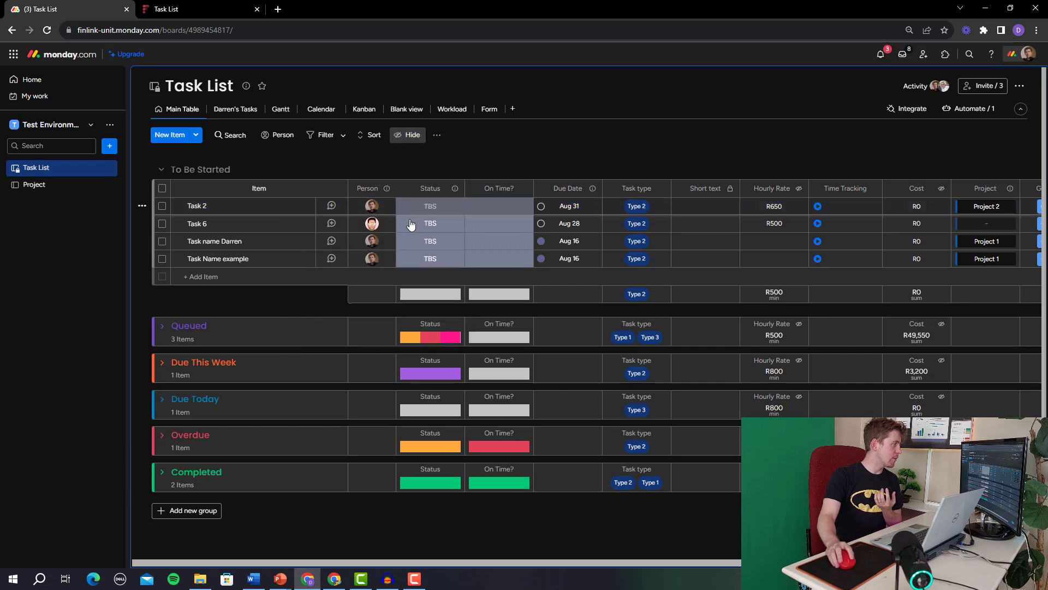
click(383, 229)
click(347, 241)
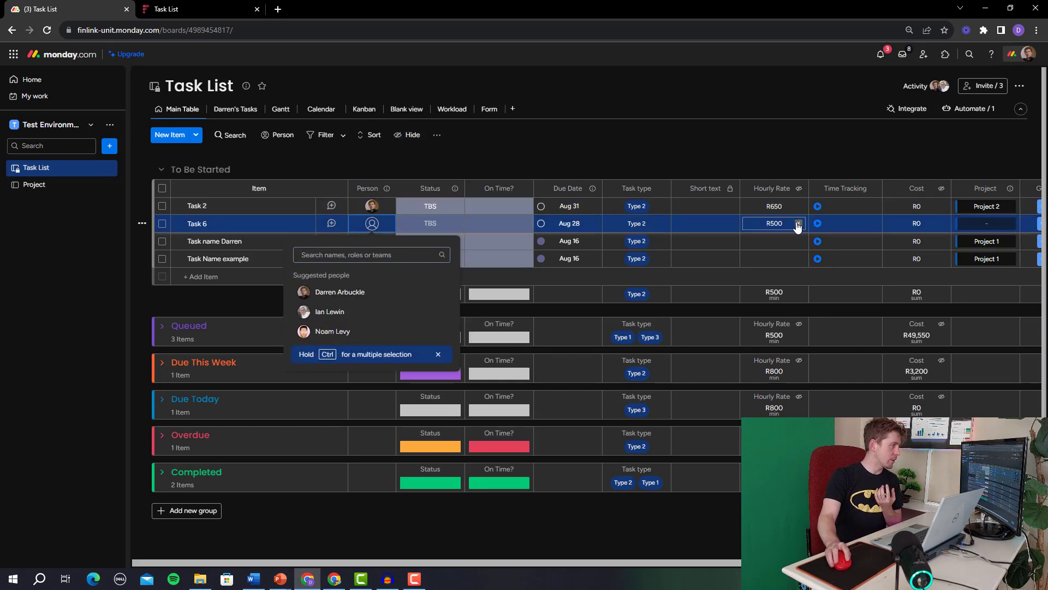
click(797, 225)
Reassign a person to Task 6 so the automation refills Hourly Rate with R500.
click(379, 231)
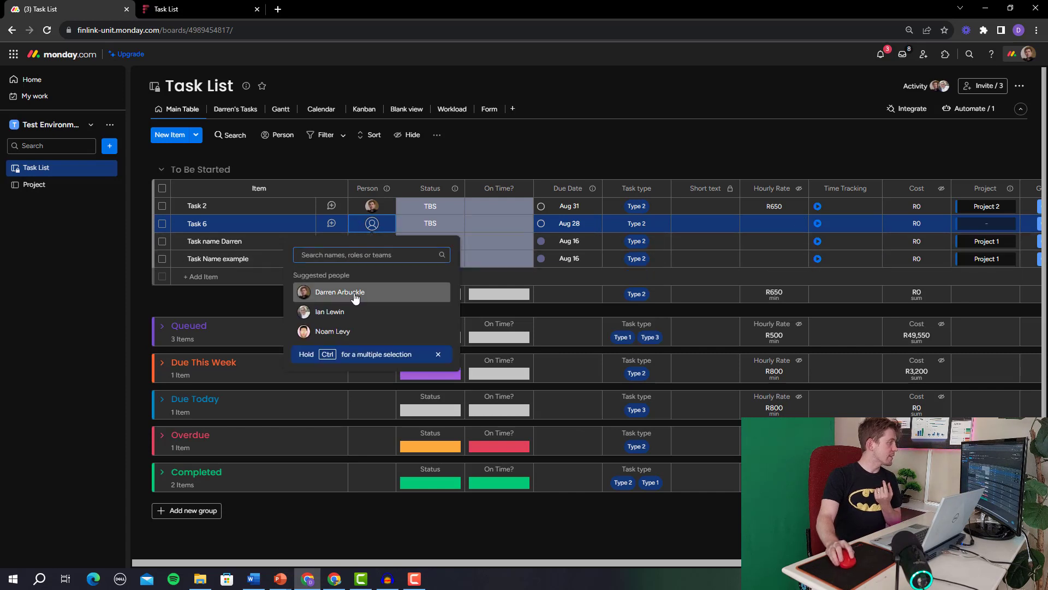
click(336, 293)
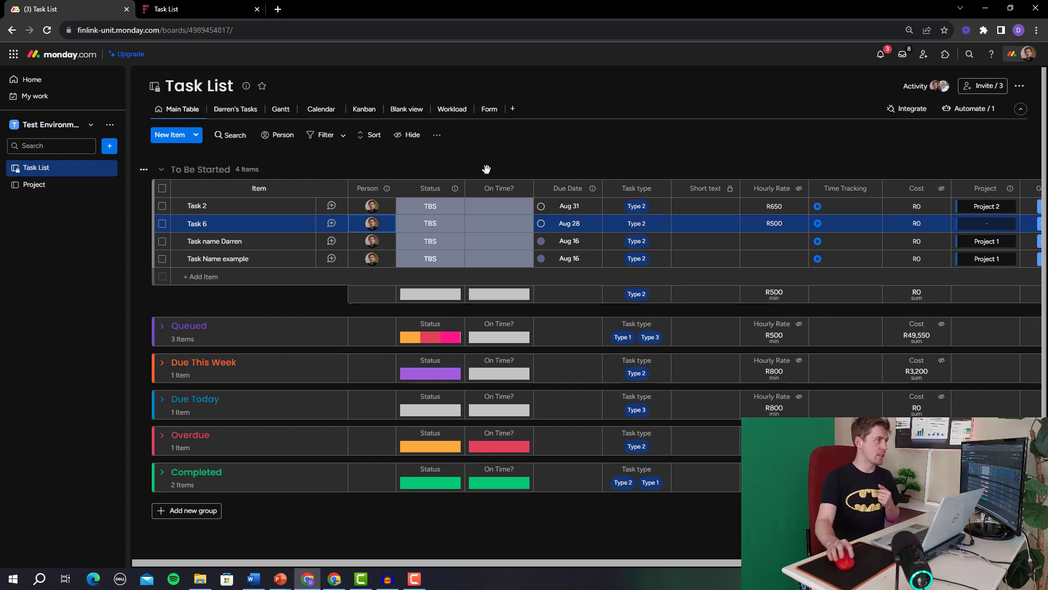
click(970, 108)
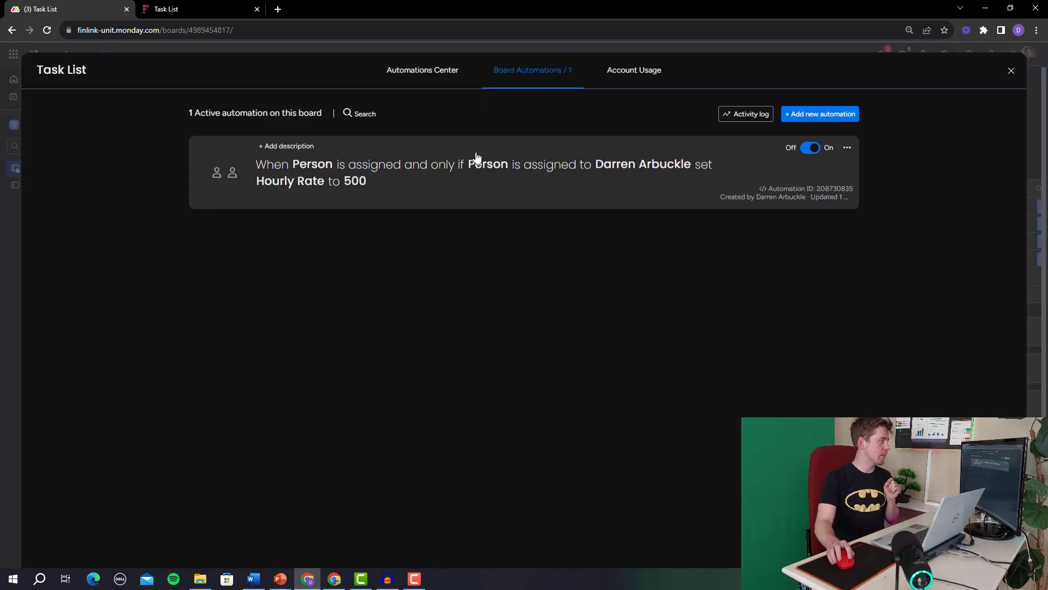
Start a new automation triggered when an item is created.
click(840, 119)
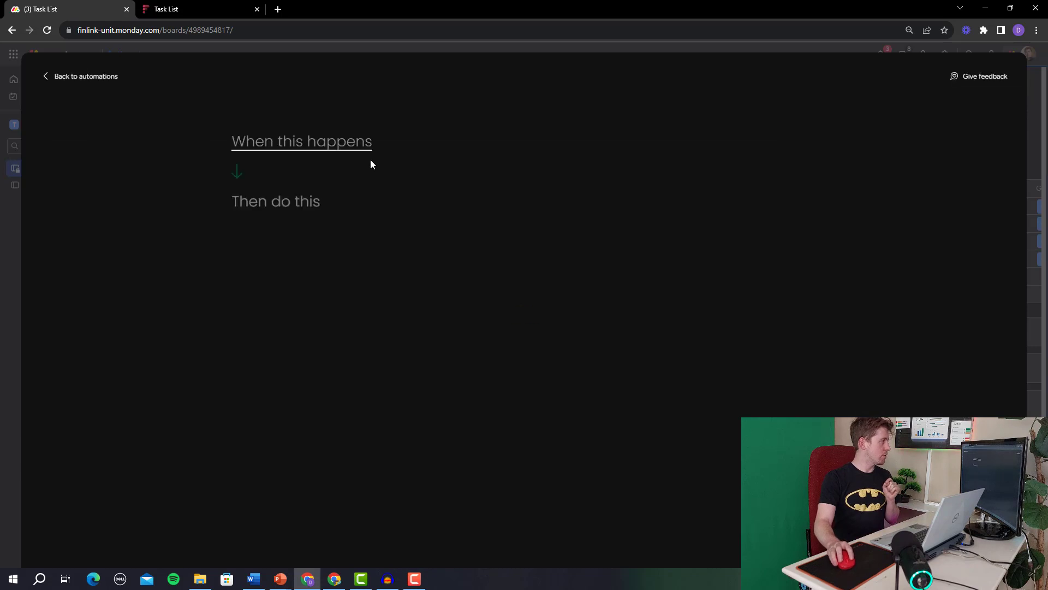
click(352, 156)
text(item)
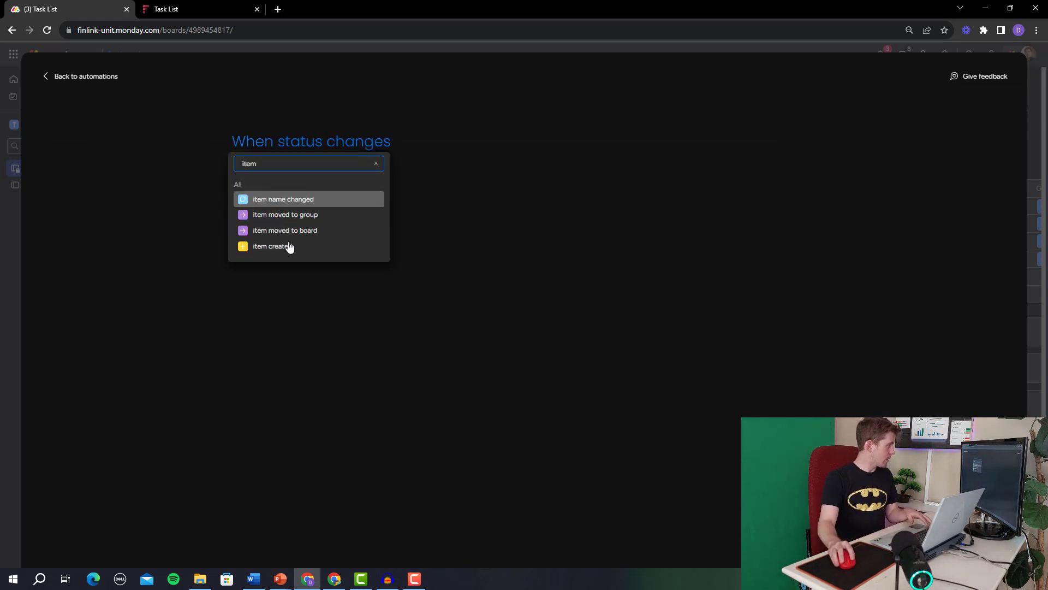
click(288, 244)
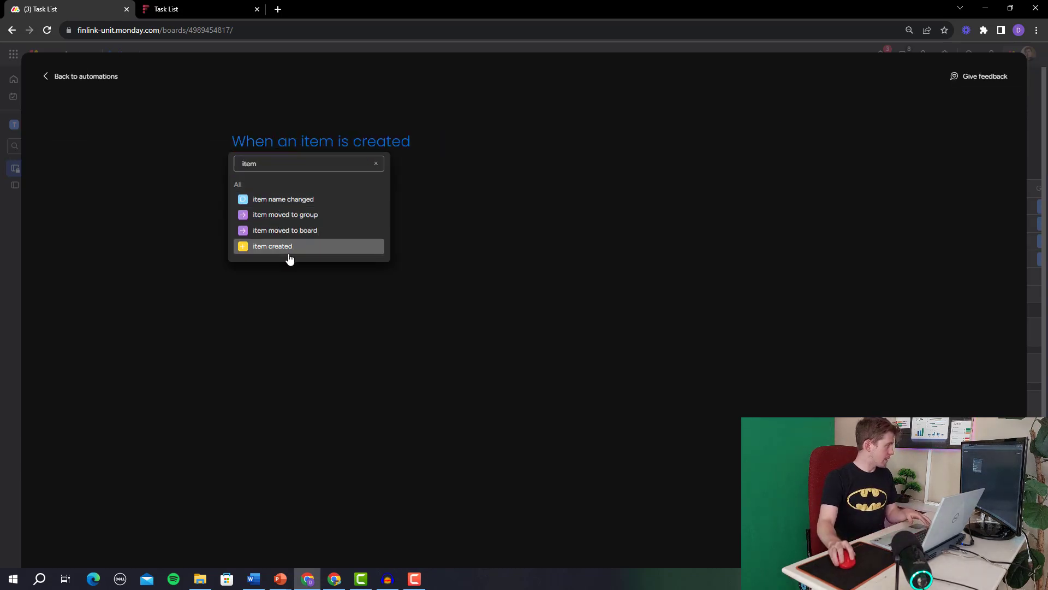
Add a condition that the Person column is the first listed team member.
click(788, 140)
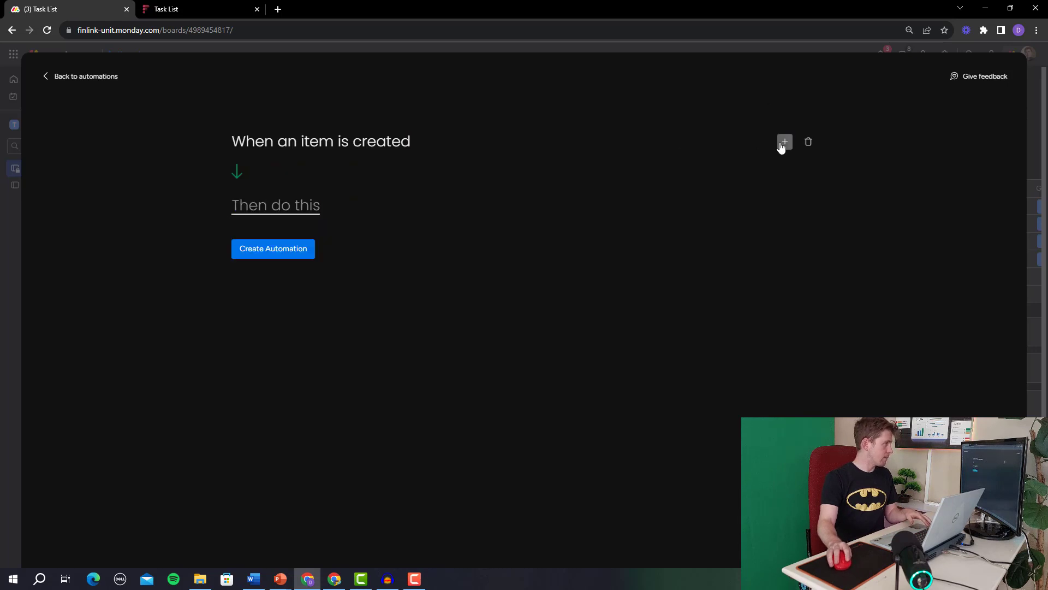
click(776, 144)
click(311, 289)
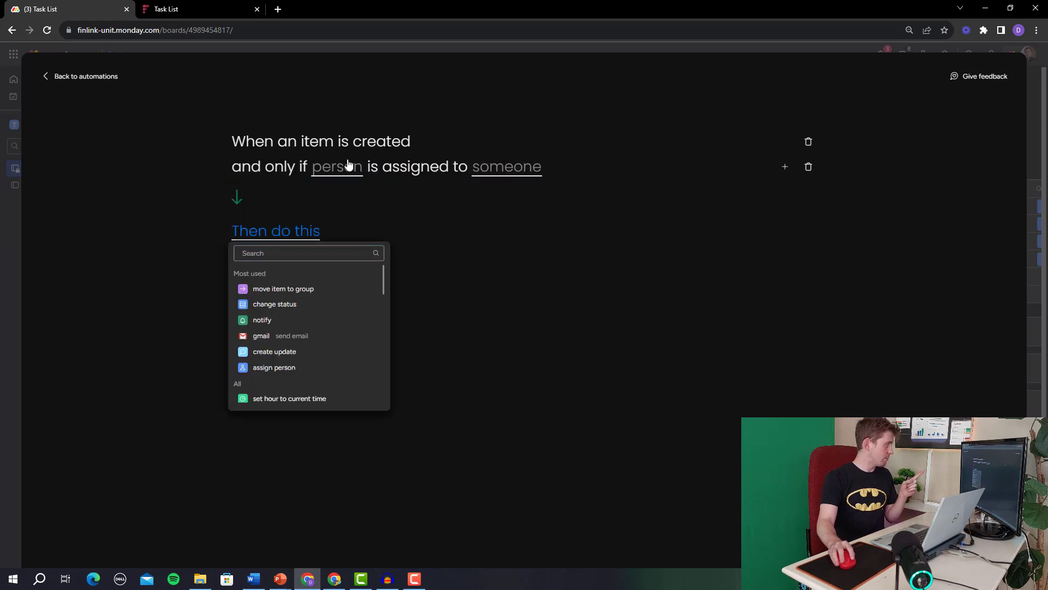
click(349, 165)
click(337, 204)
click(529, 167)
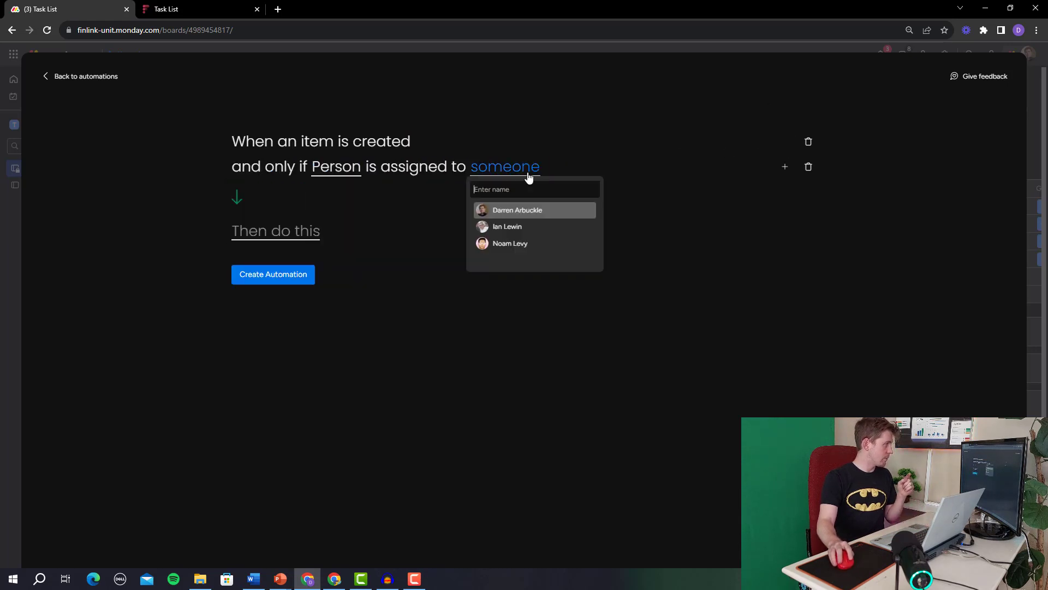
click(524, 212)
Set the action to set Hourly Rate to 500 and create the automation.
click(309, 232)
text(Se)
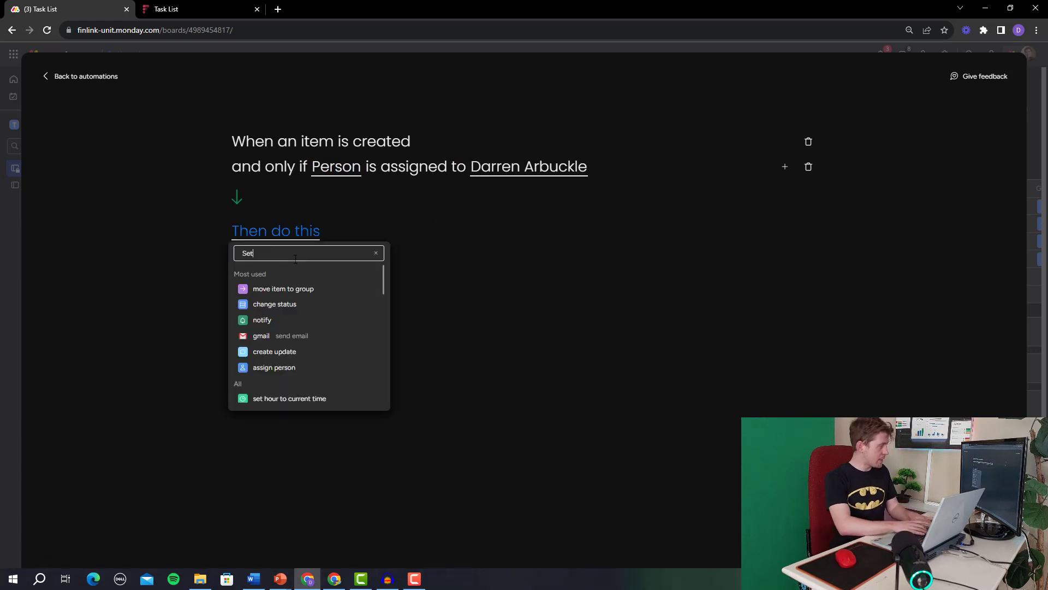
text(t)
click(304, 322)
click(322, 234)
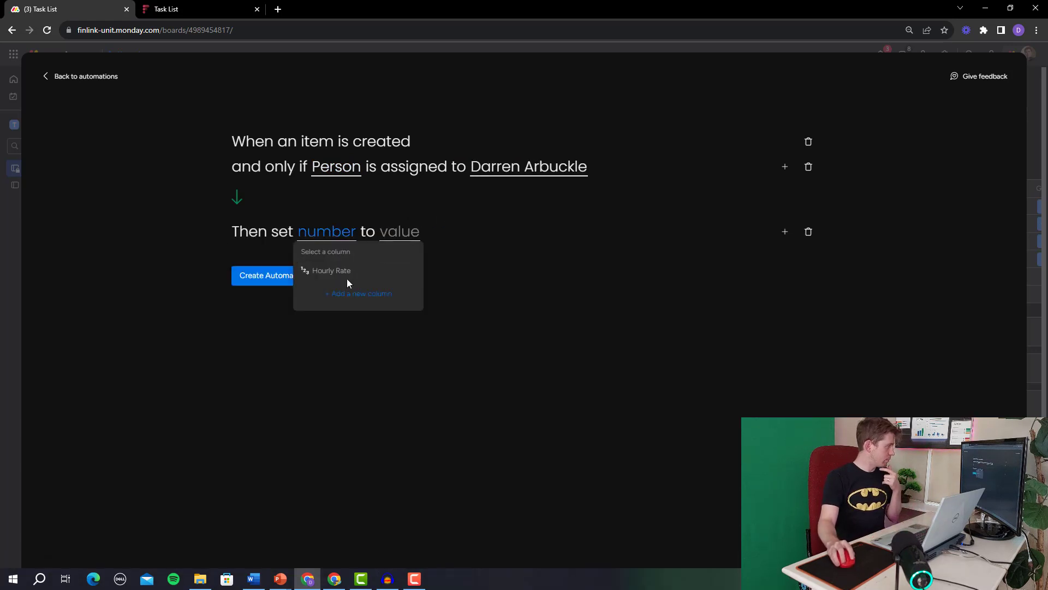
click(333, 271)
click(438, 243)
text(500)
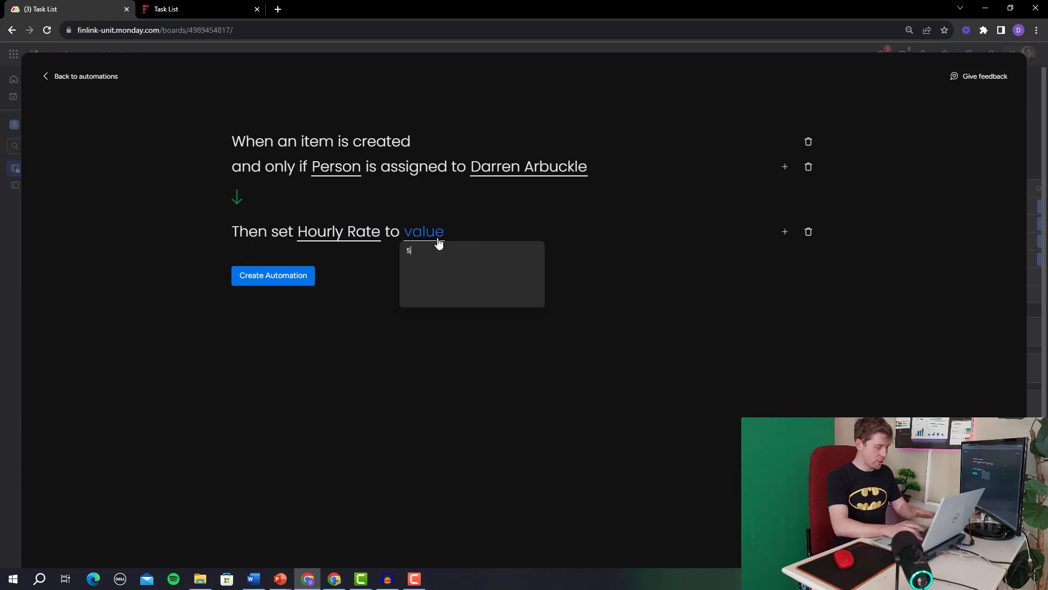
click(473, 229)
click(283, 276)
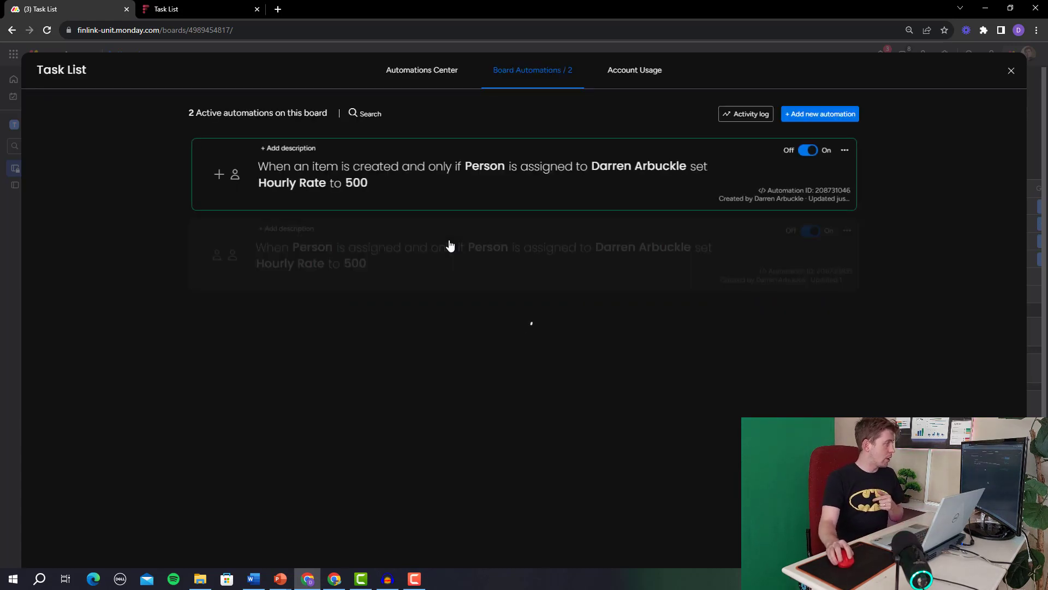
Duplicate the Task Name example item so its copy receives an Hourly Rate of R500.
click(1011, 73)
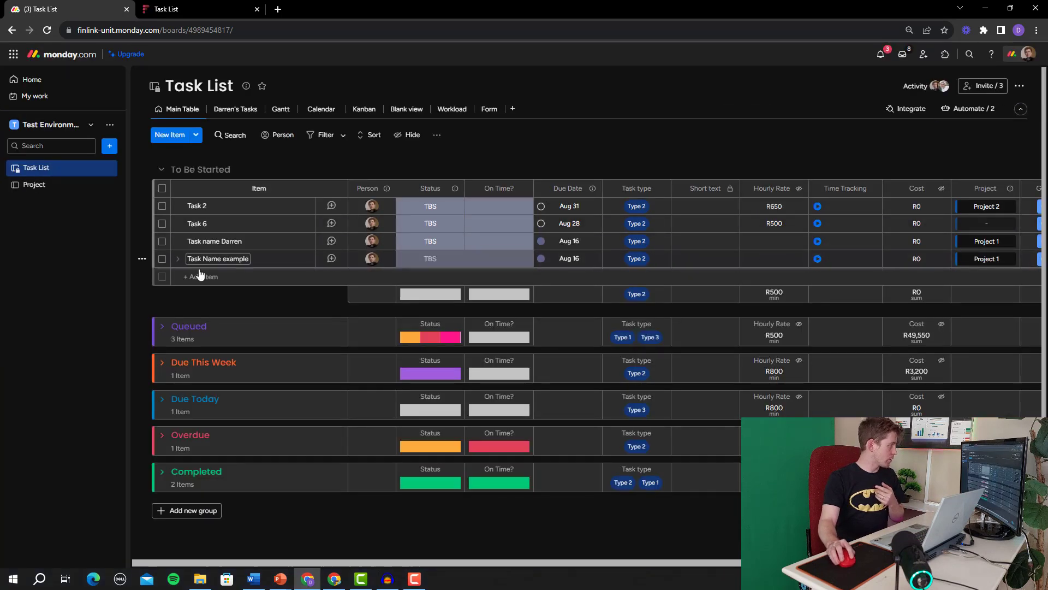
click(162, 258)
click(539, 525)
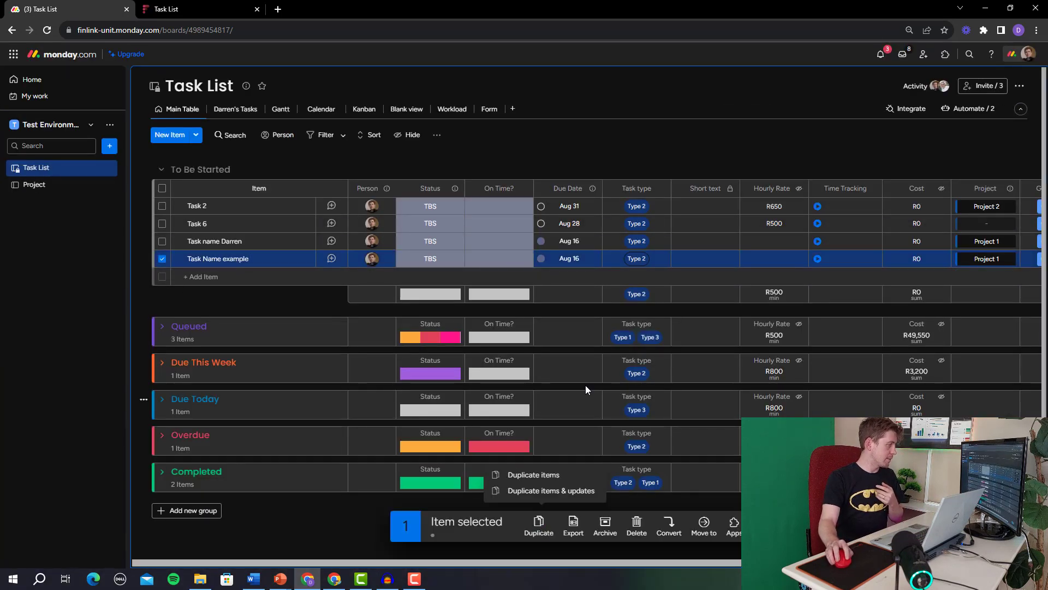
click(534, 475)
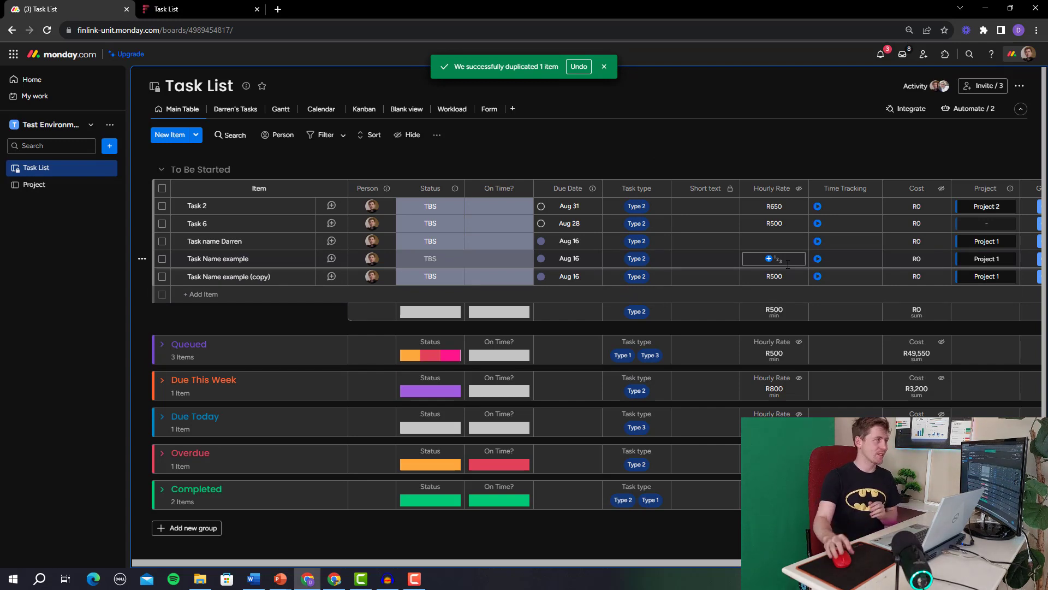
click(953, 108)
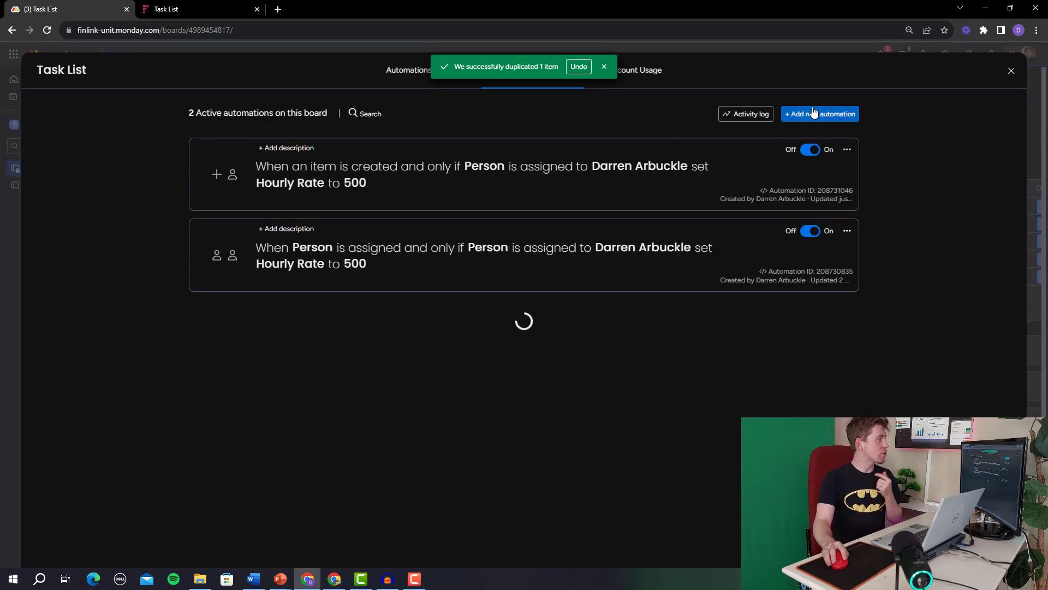
Draft an automation with a 'date arrives' trigger, browse the actions, then abandon it.
click(813, 113)
click(321, 151)
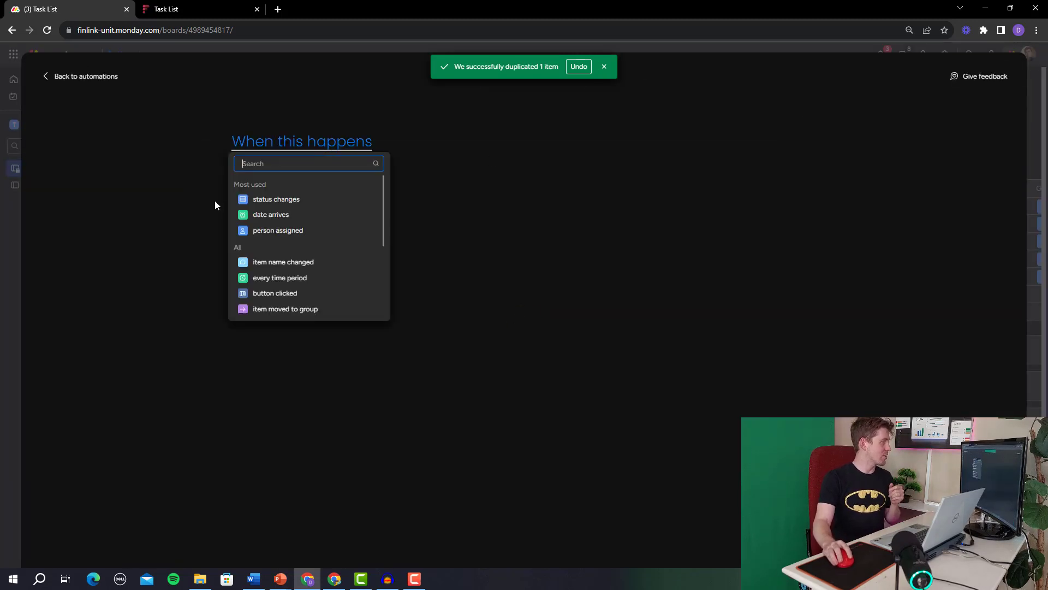
scroll(278, 242, down, 5)
scroll(284, 234, up, 5)
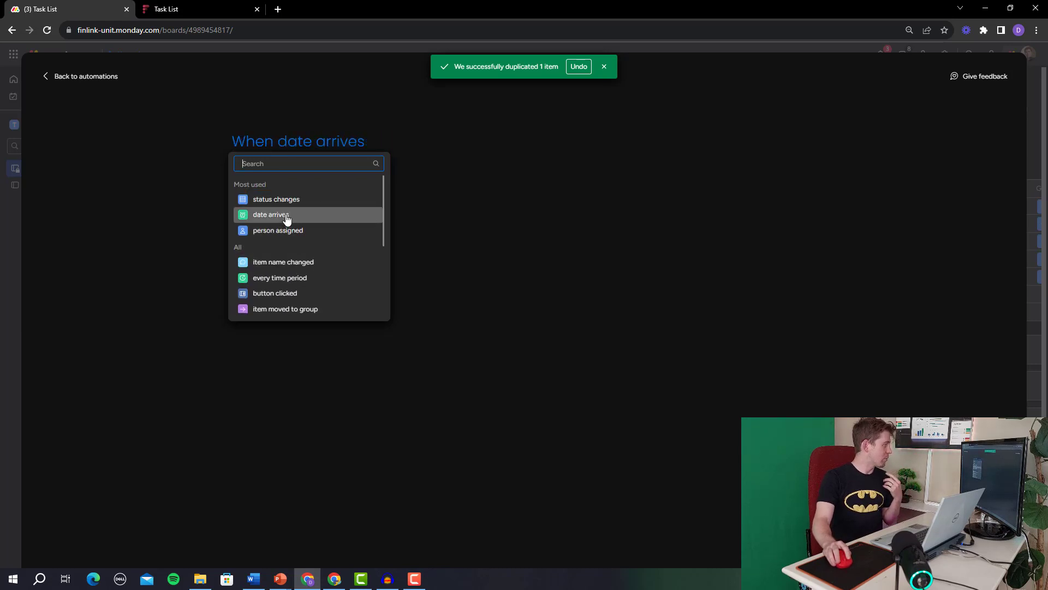
click(285, 215)
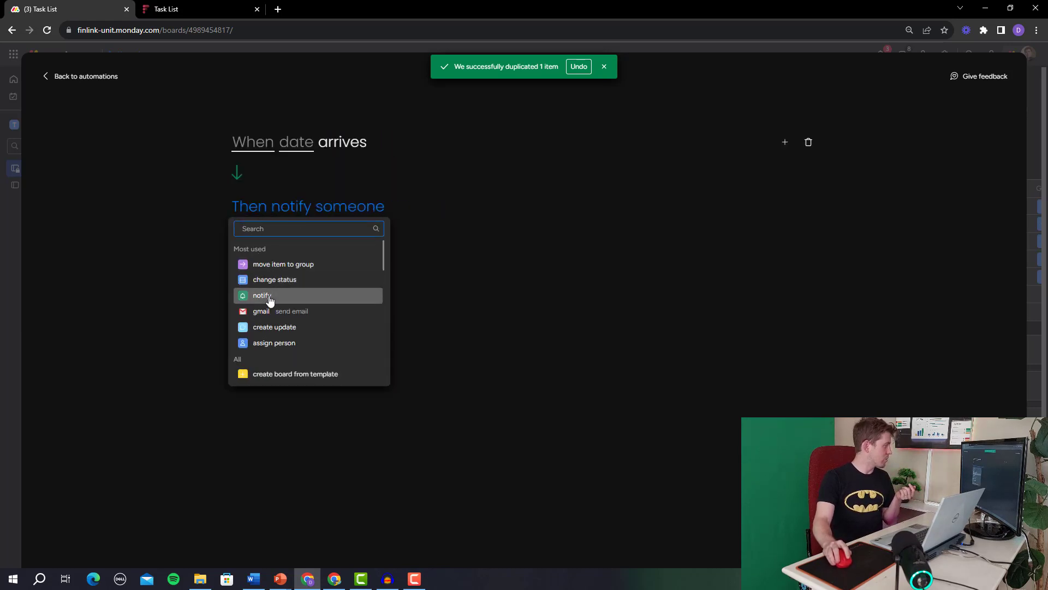
scroll(273, 303, down, 2)
scroll(275, 305, down, 3)
click(119, 79)
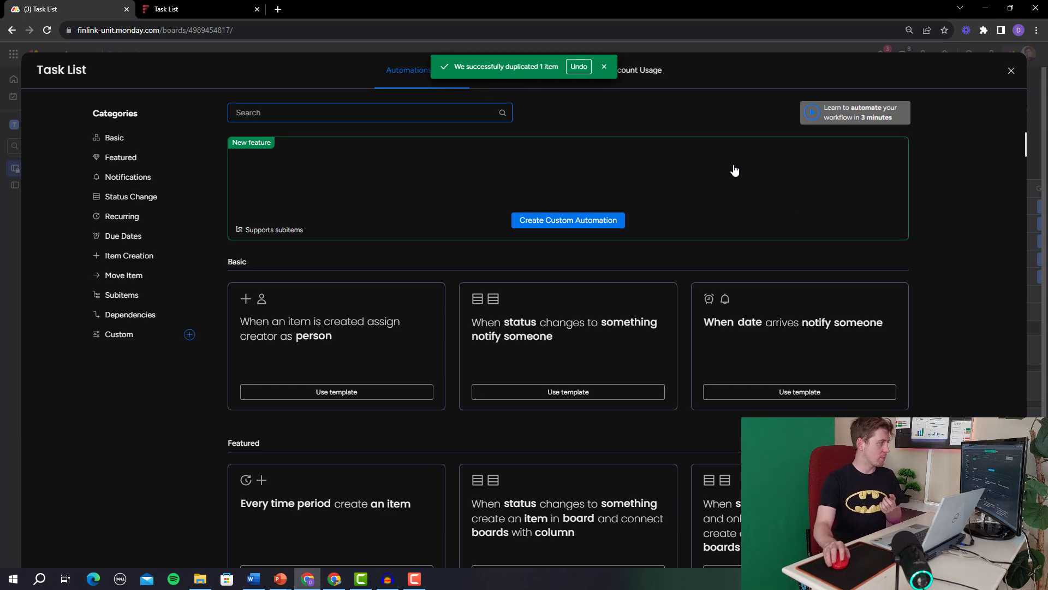
Preview the date-and-status notification template, adding and removing an extra condition.
scroll(705, 159, down, 2)
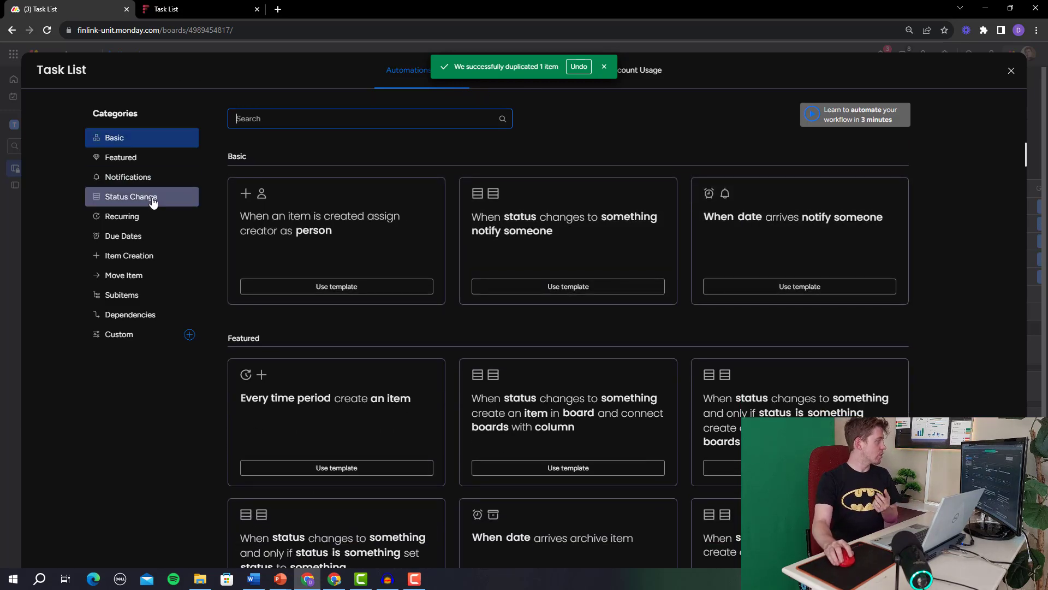
click(129, 176)
scroll(357, 202, down, 2)
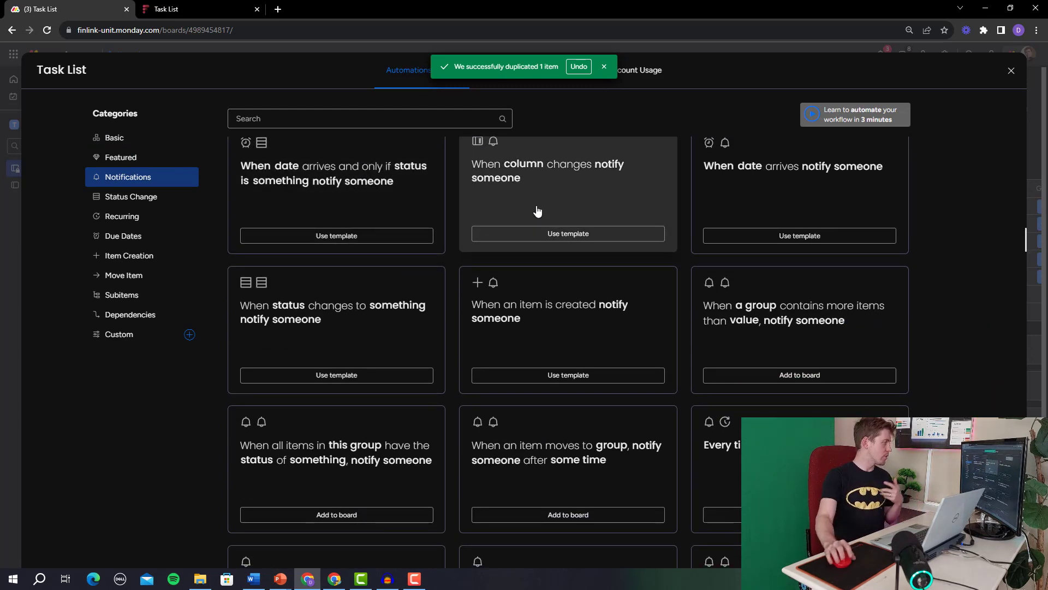
click(383, 150)
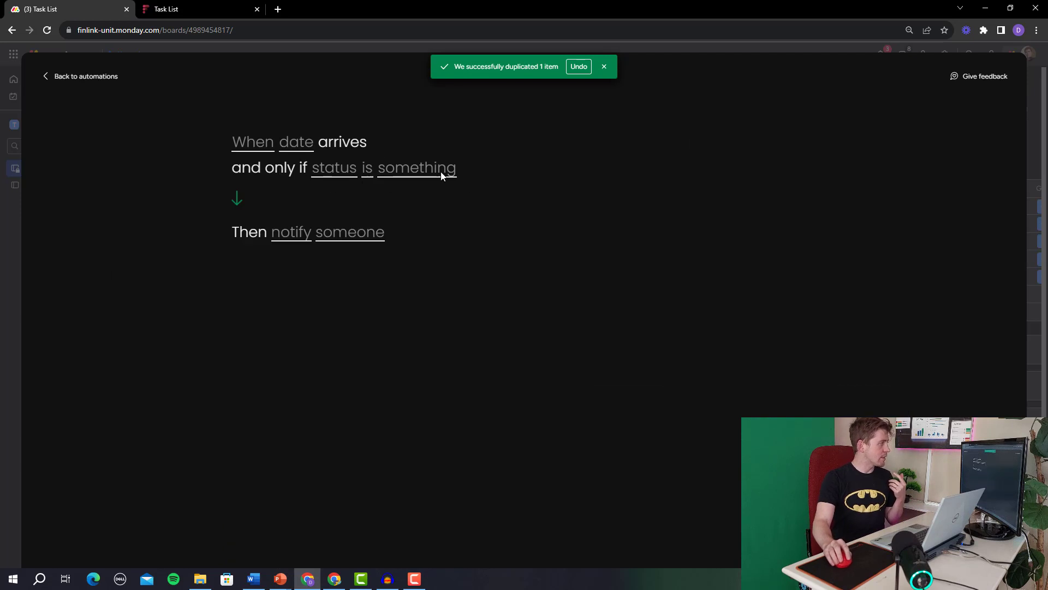
click(346, 173)
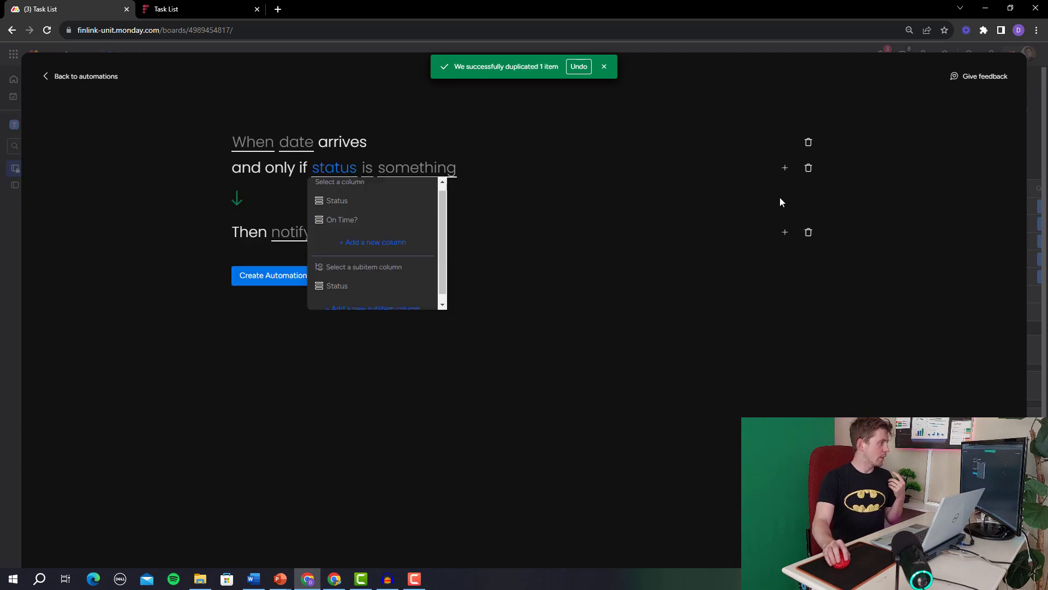
click(784, 168)
click(843, 214)
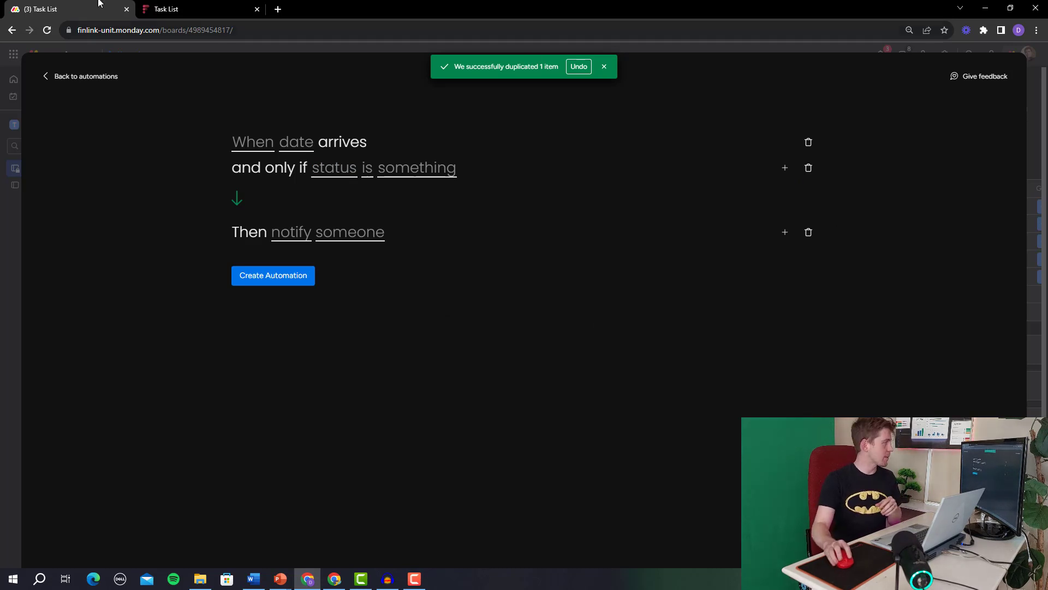
Return to the Notifications templates, dismiss the duplicate notice, and view the two active automations.
click(57, 78)
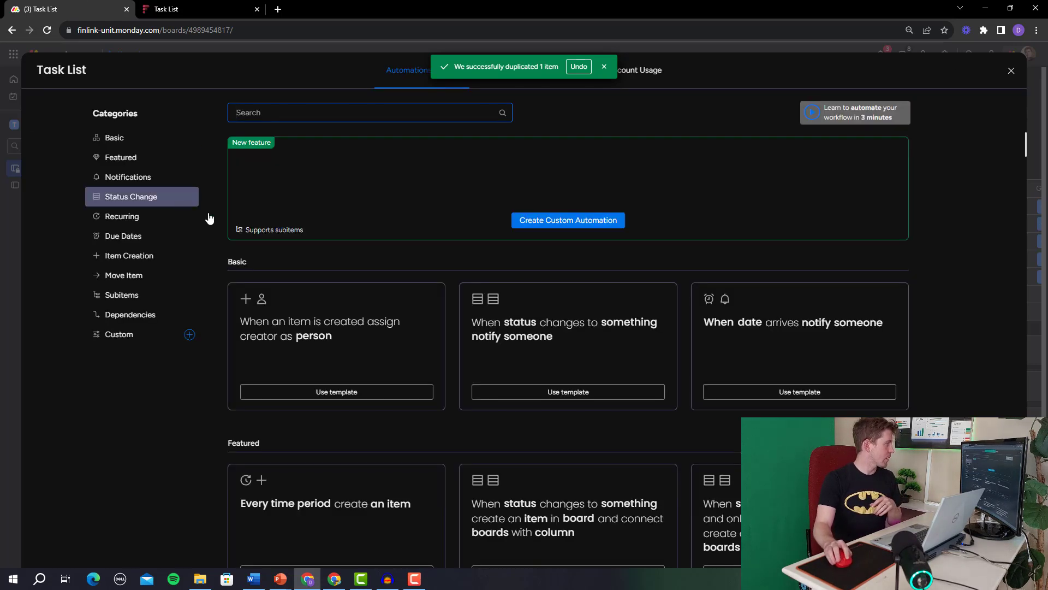
click(149, 178)
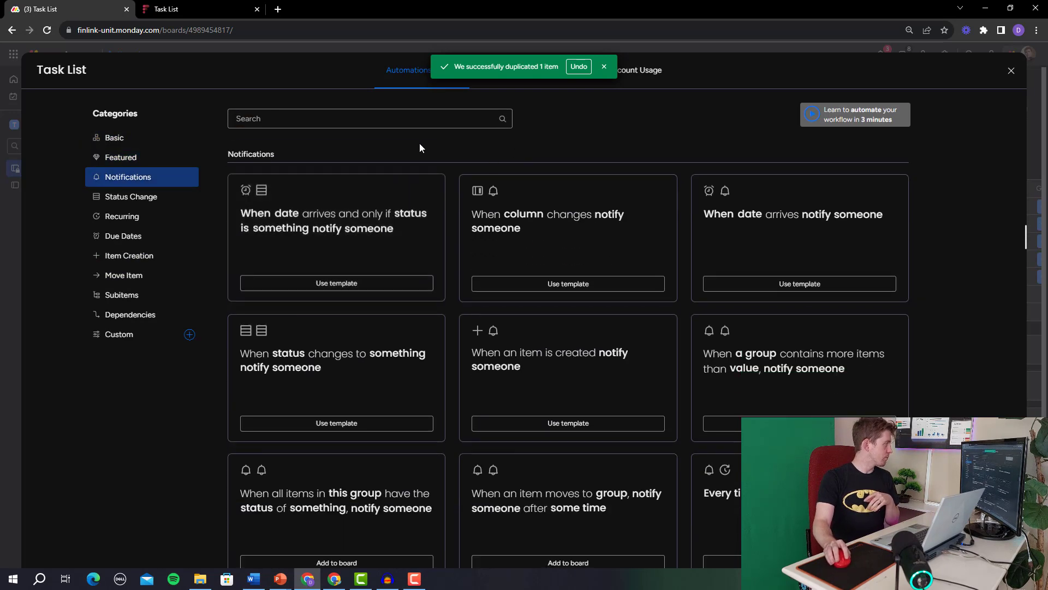
click(604, 67)
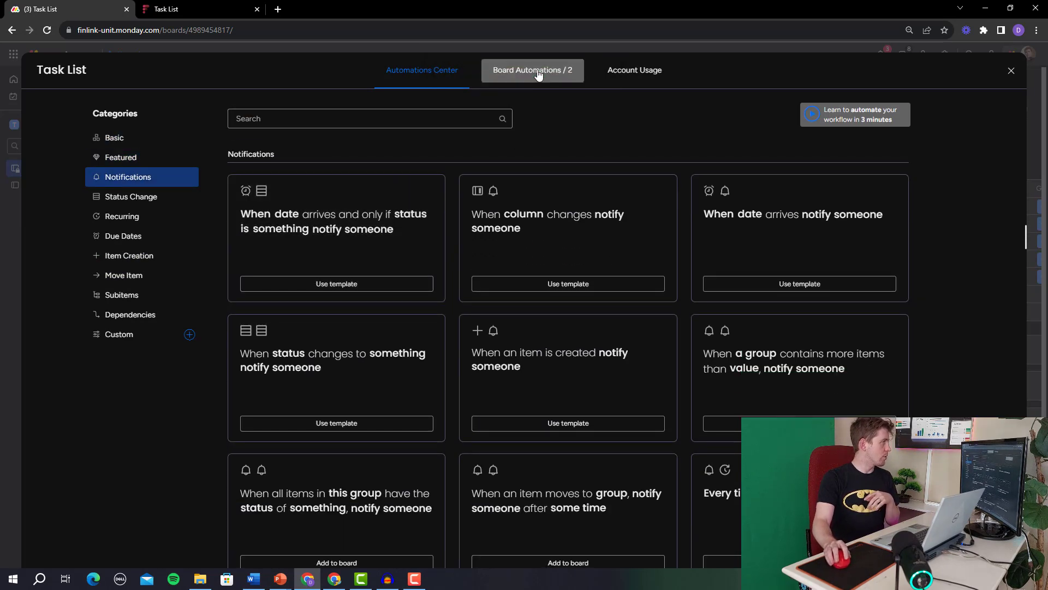
click(537, 73)
Save the first item-created hourly-rate automation as the custom template 'Assign Rate', then return to the templates gallery.
click(847, 148)
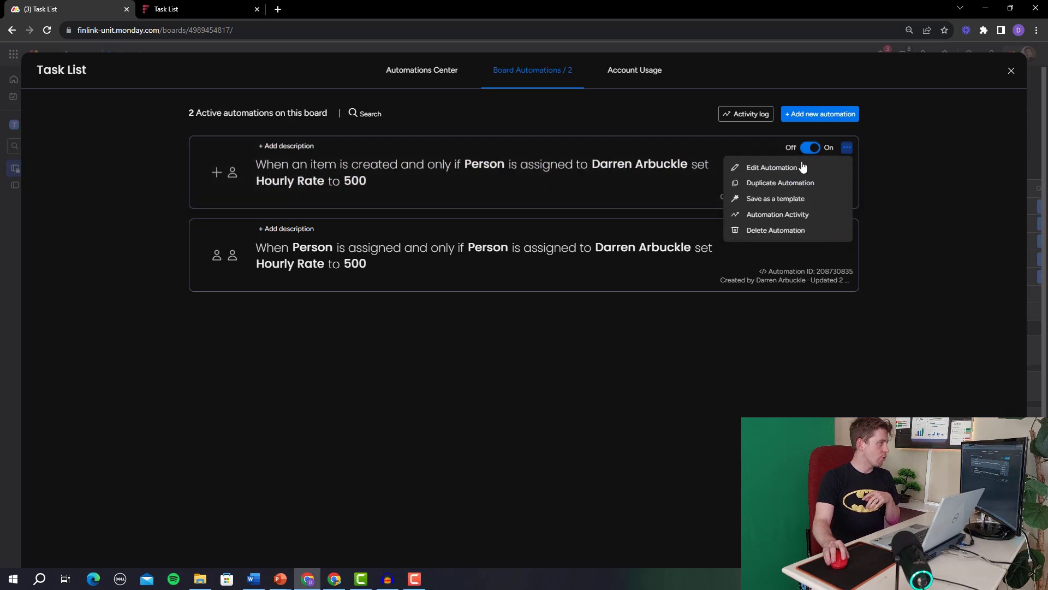
click(784, 200)
triple_click(587, 195)
text(Assign Rate)
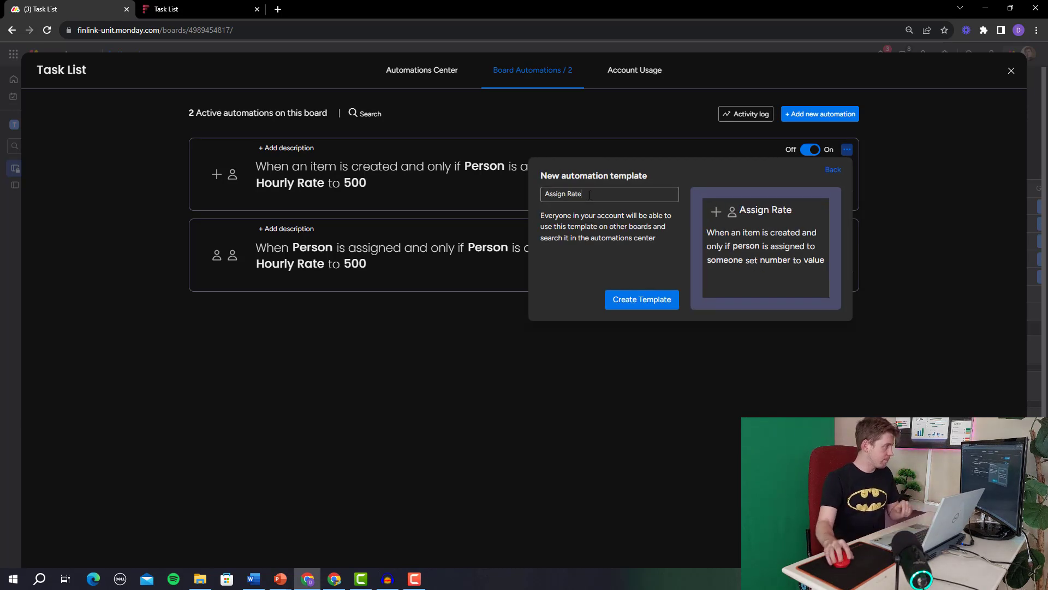
click(638, 299)
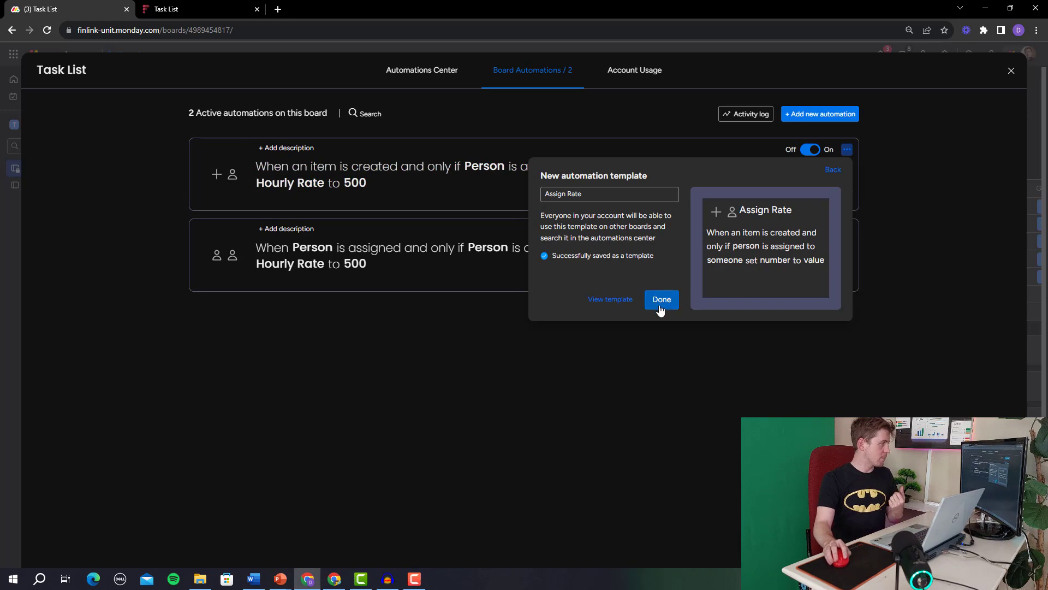
click(660, 300)
click(454, 75)
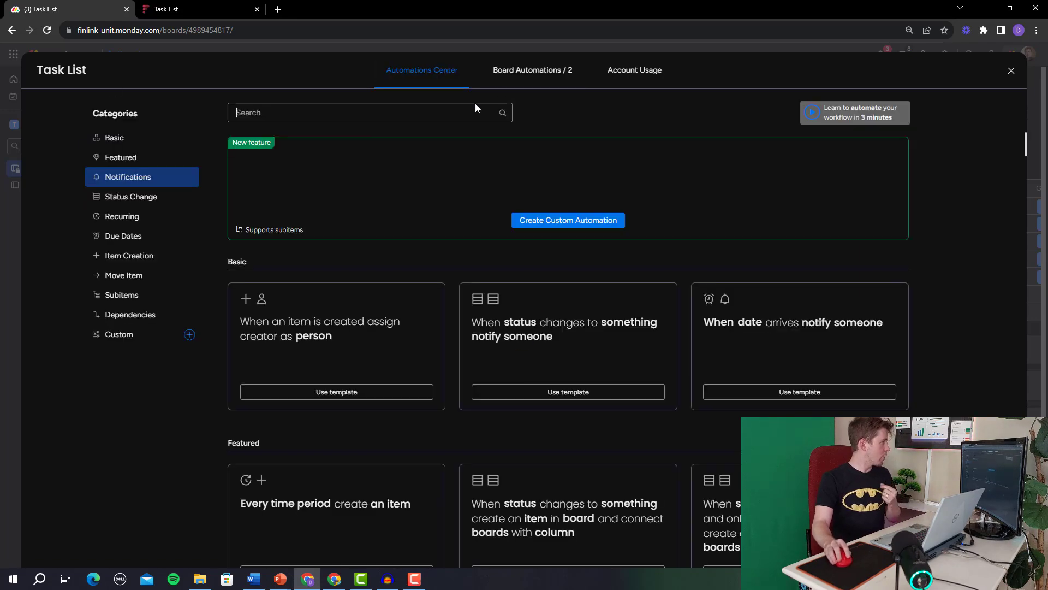
Start an automation from the custom 'Assign Rate' template with its Person condition set to the other team member.
click(115, 334)
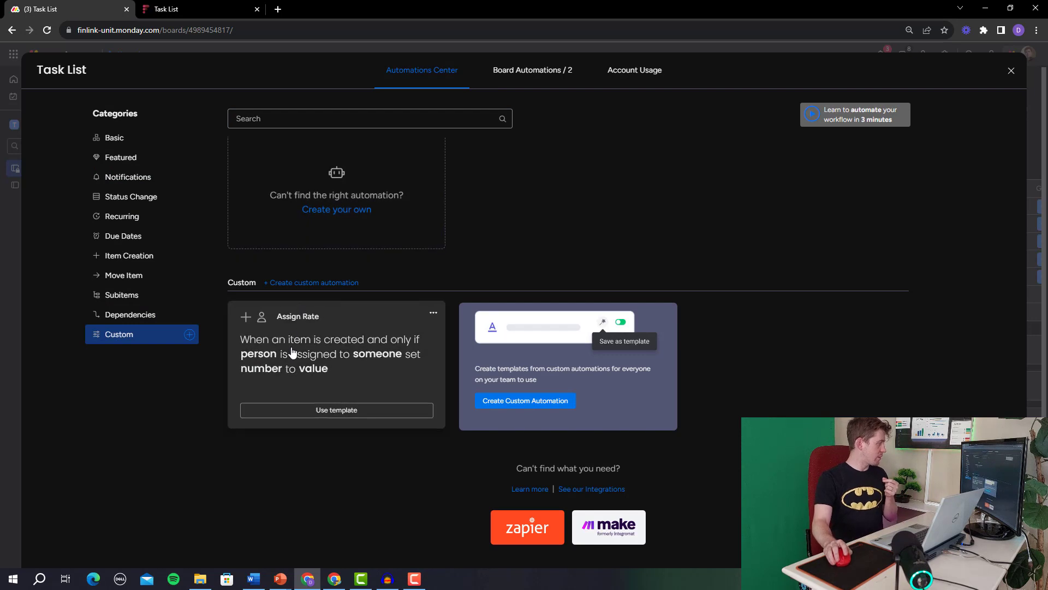
click(338, 369)
click(338, 169)
click(339, 205)
click(481, 167)
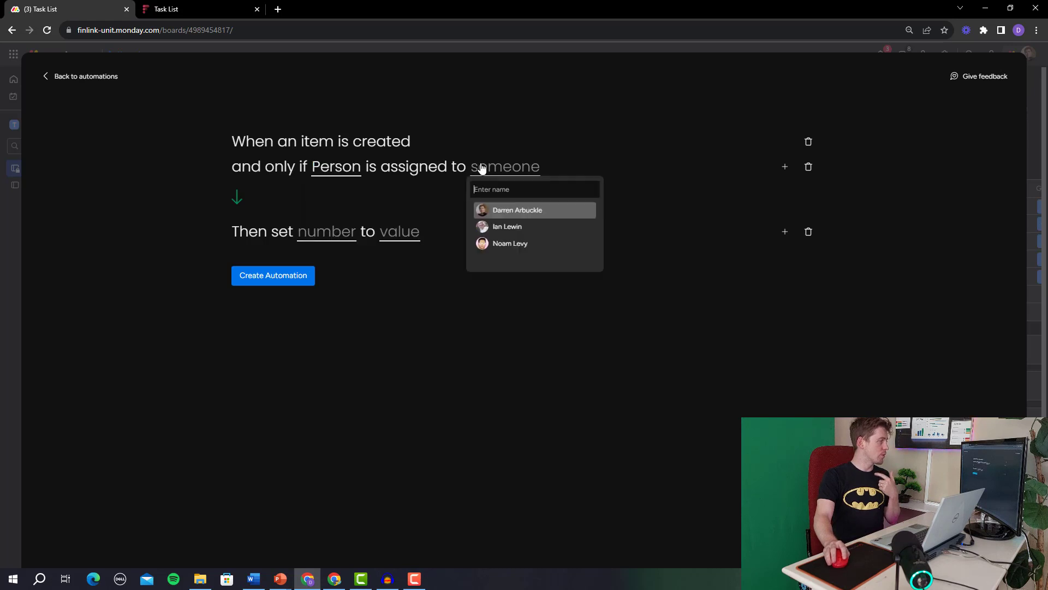
click(515, 227)
Have the automation set Hourly Rate to 650 and create it.
click(328, 242)
click(331, 271)
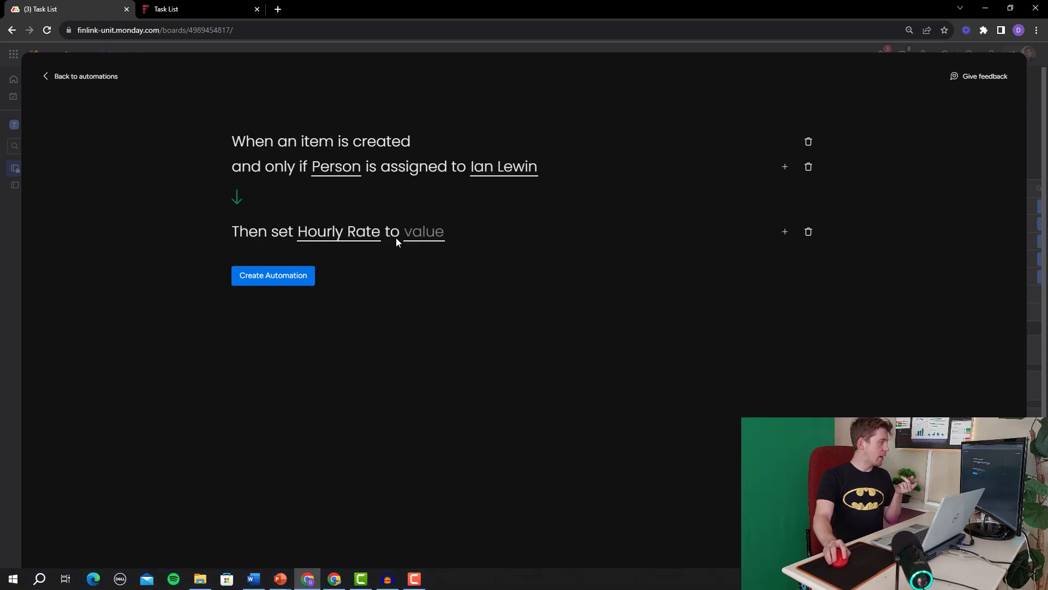
click(419, 233)
text(65)
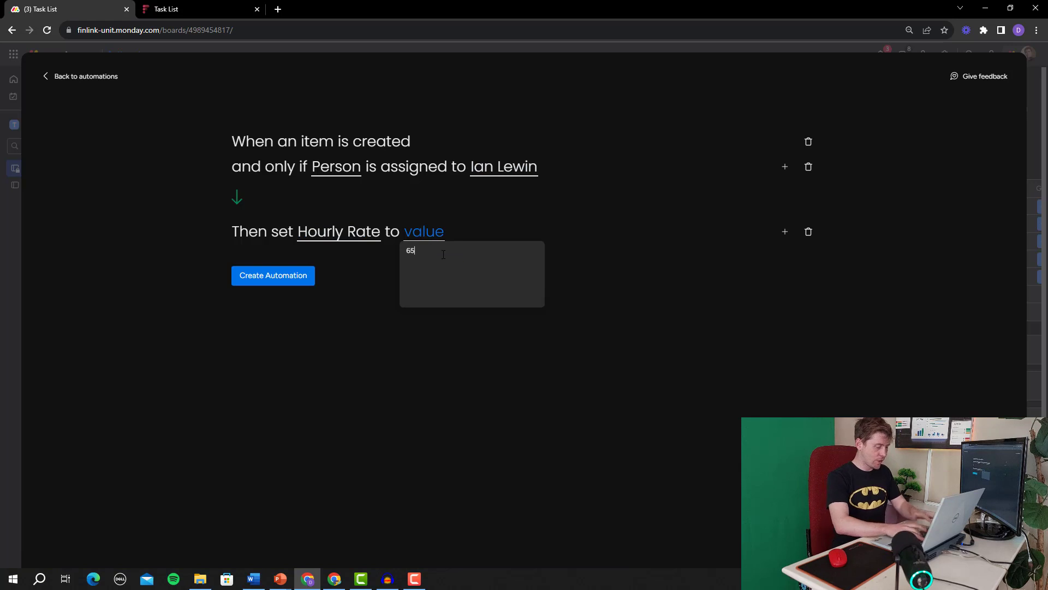
text(0)
key(Return)
click(271, 274)
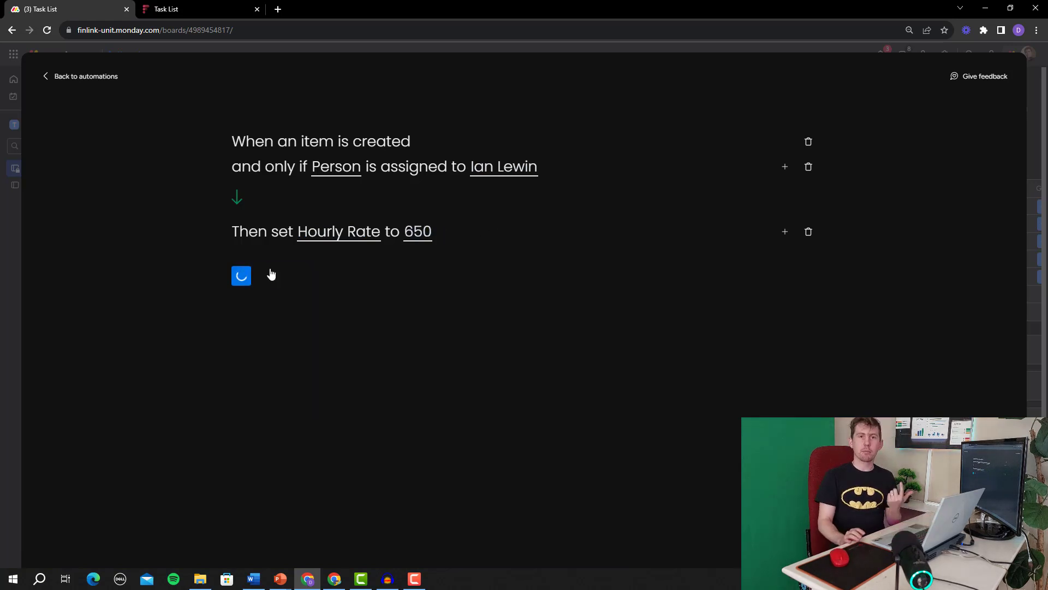